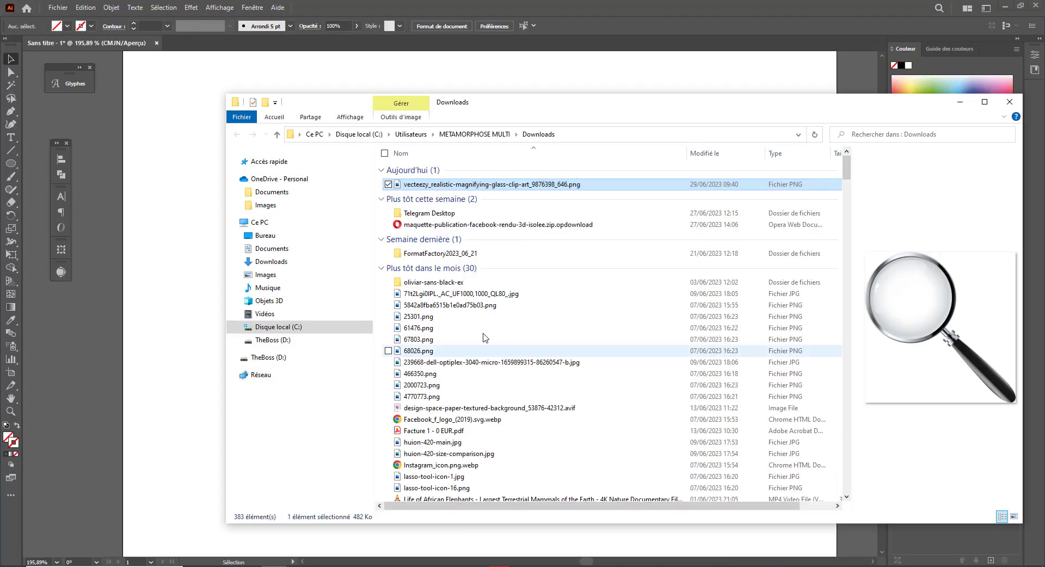
Place the vecteezy magnifying-glass PNG from the Downloads folder on the artboard and scale it to about 364 pt wide
left_click_drag(430, 184, 199, 460)
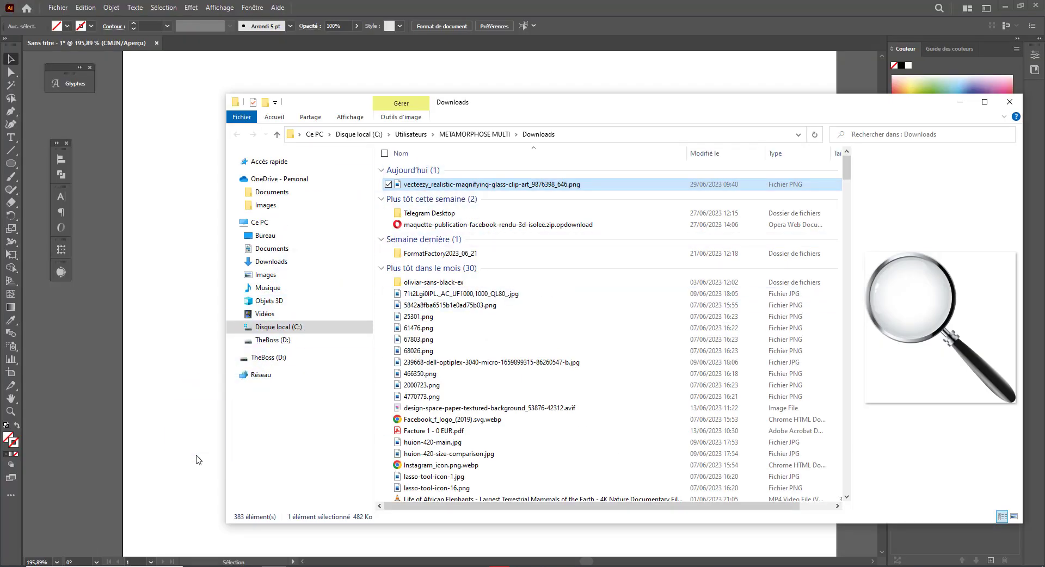
left_click(198, 460)
key("ctrl+minus")
key("ctrl+minus")
key("ctrl+minus")
key("ctrl+minus")
key("ctrl+minus")
left_click_drag(642, 117, 502, 230)
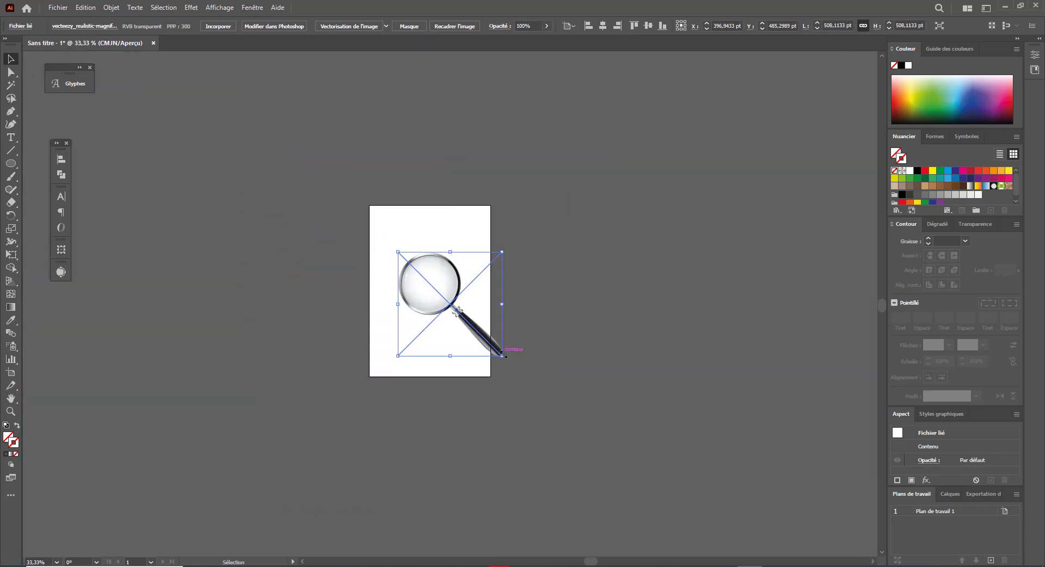
left_click_drag(504, 355, 468, 335)
left_click(533, 337)
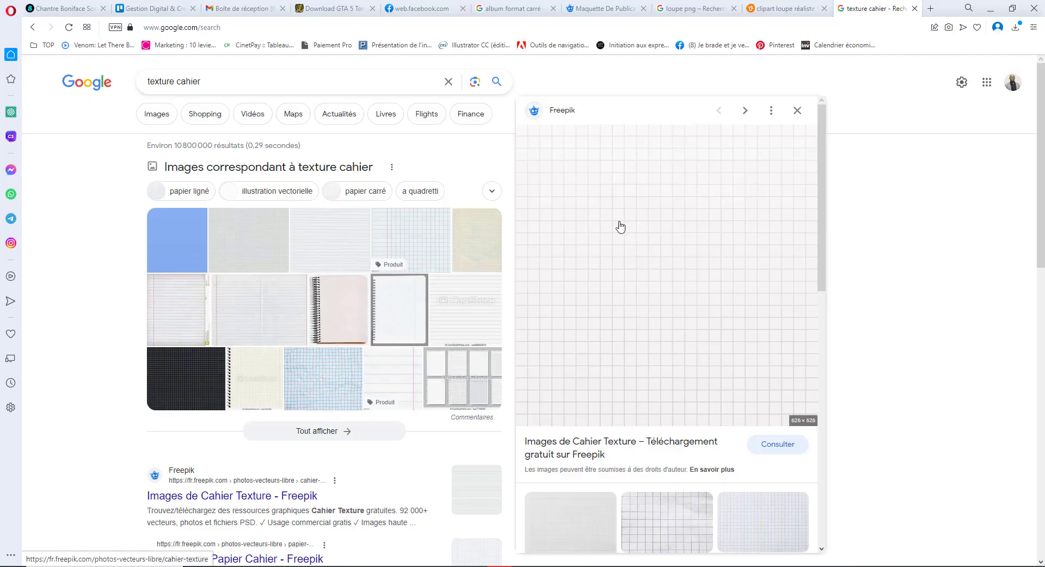
Switch to the browser, copy the Freepik grid-paper image, and paste it into the Illustrator document
right_click(623, 229)
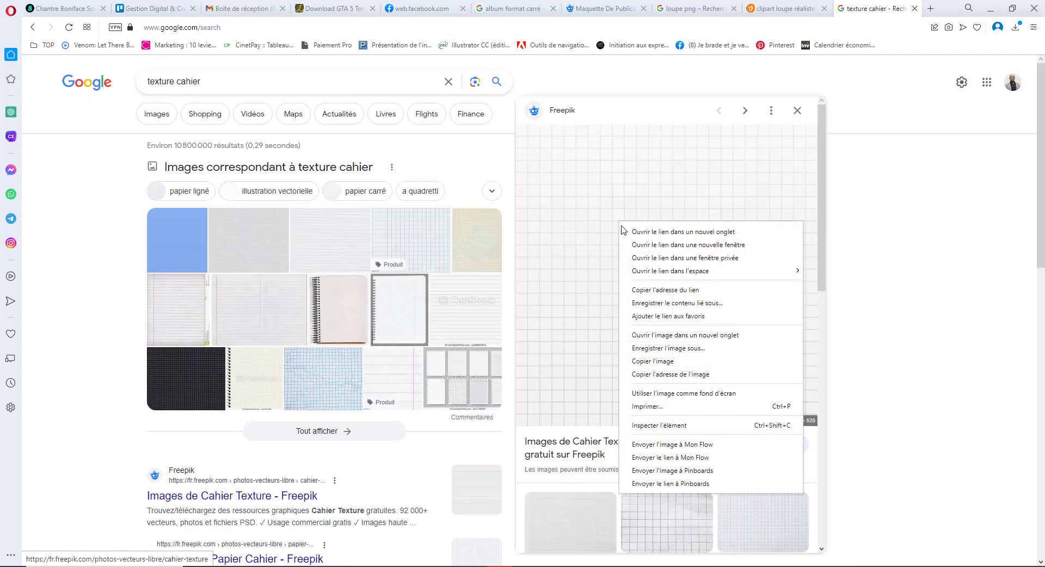
left_click(653, 361)
key("alt+Tab")
key("ctrl+v")
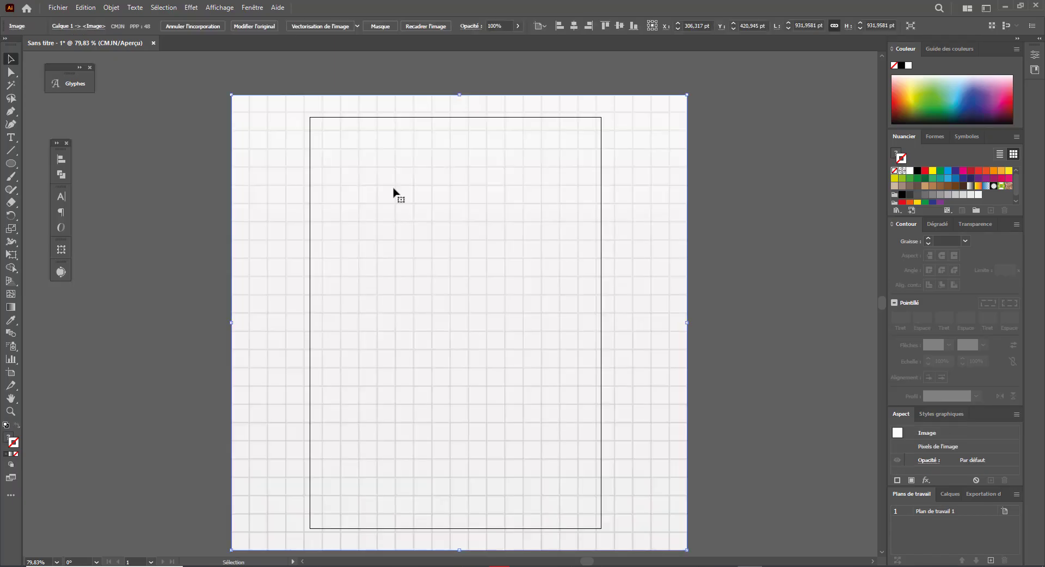
Send the pasted grid-paper image to the back, behind the magnifying glass
right_click(488, 315)
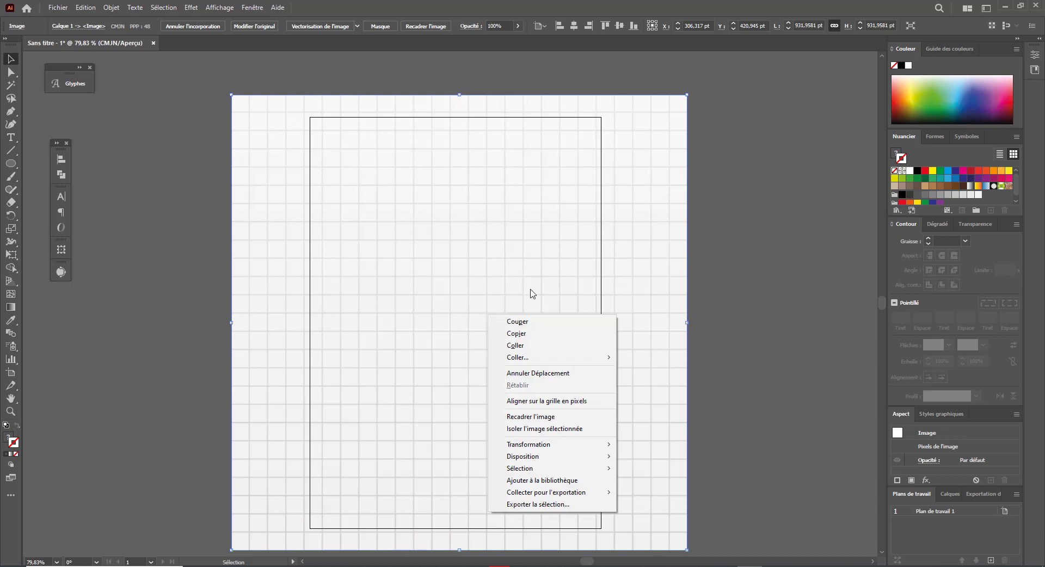
mouse_move(576, 456)
left_click(662, 494)
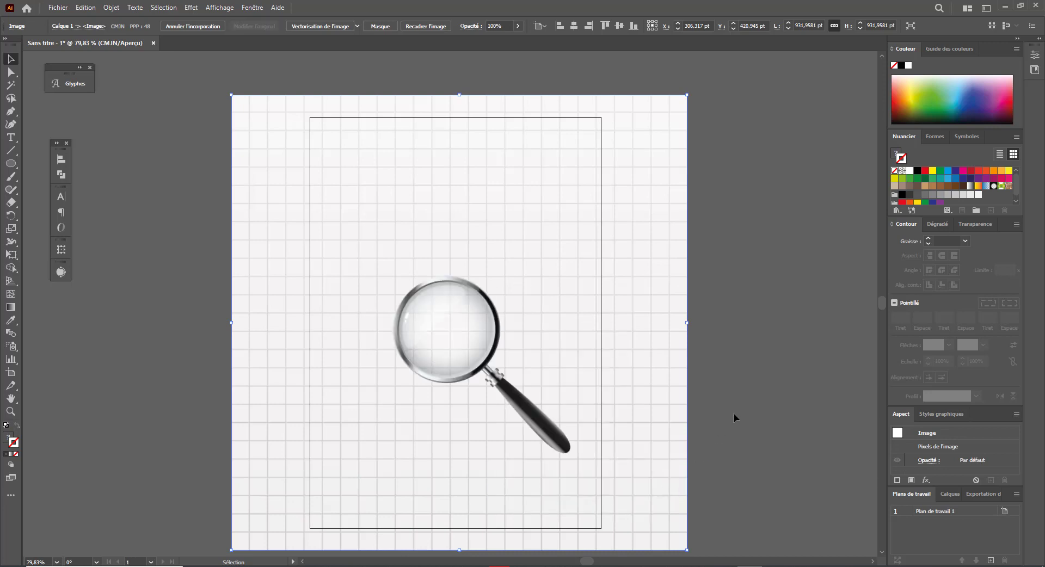
left_click(733, 414)
Scale the grid-paper background proportionally to about 842 pt so it matches the artboard's height
scroll(425, 341, "up", 3)
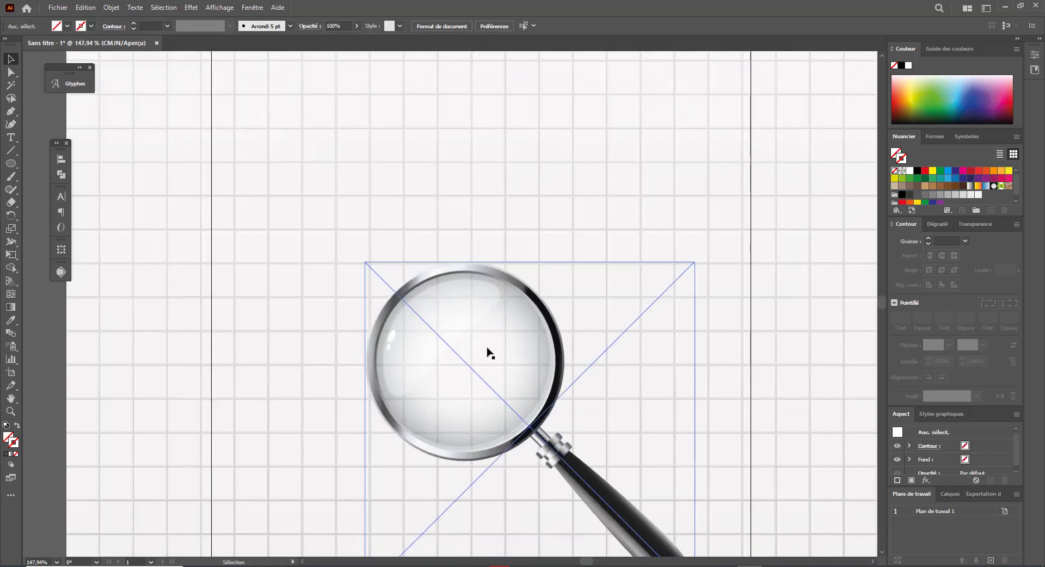
scroll(658, 359, "down", 5)
left_click(605, 178)
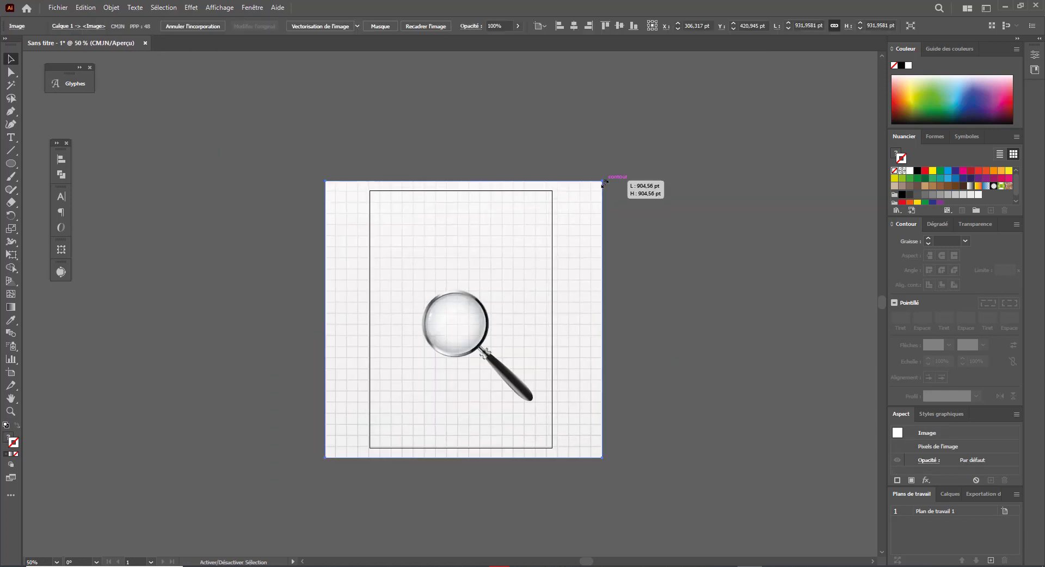
left_click_drag(607, 177, 603, 190)
left_click(654, 275)
Add the text "Infographistes unis", enlarge it to about 58 pt, and position it across the magnifying glass lens
scroll(605, 357, "up", 5)
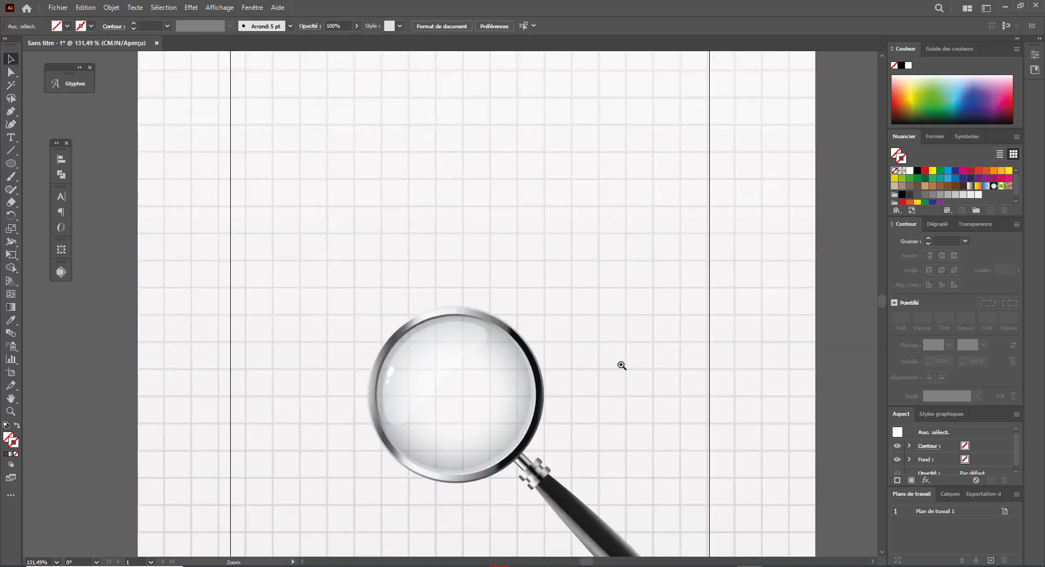
key("ctrl+minus")
key("ctrl+minus")
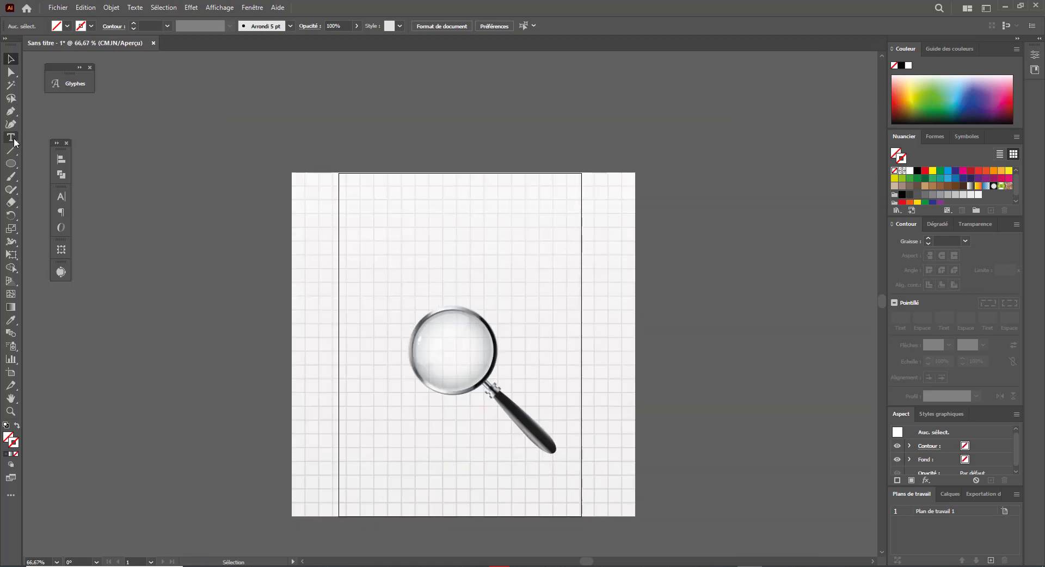
left_click(386, 355)
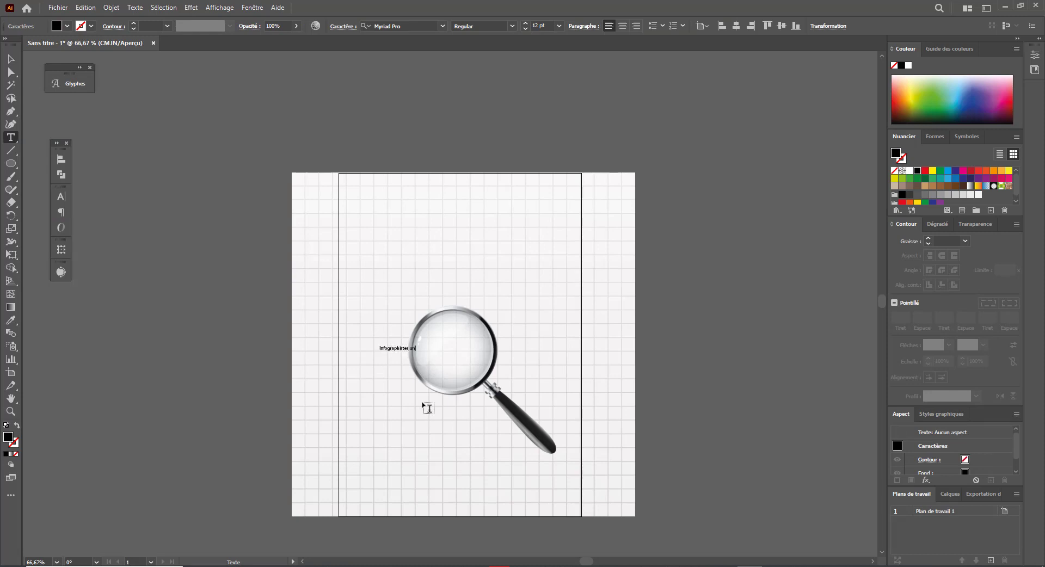
type("is")
key("Escape")
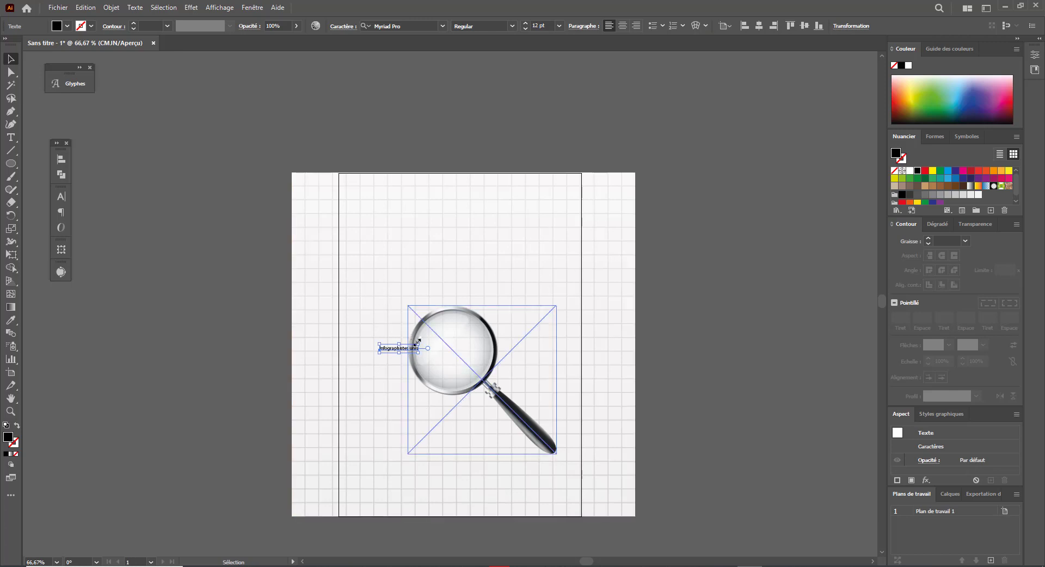
left_click_drag(417, 343, 569, 298)
left_click_drag(501, 341, 491, 352)
Try the Bebas Neue Regular font on the text
left_click(419, 26)
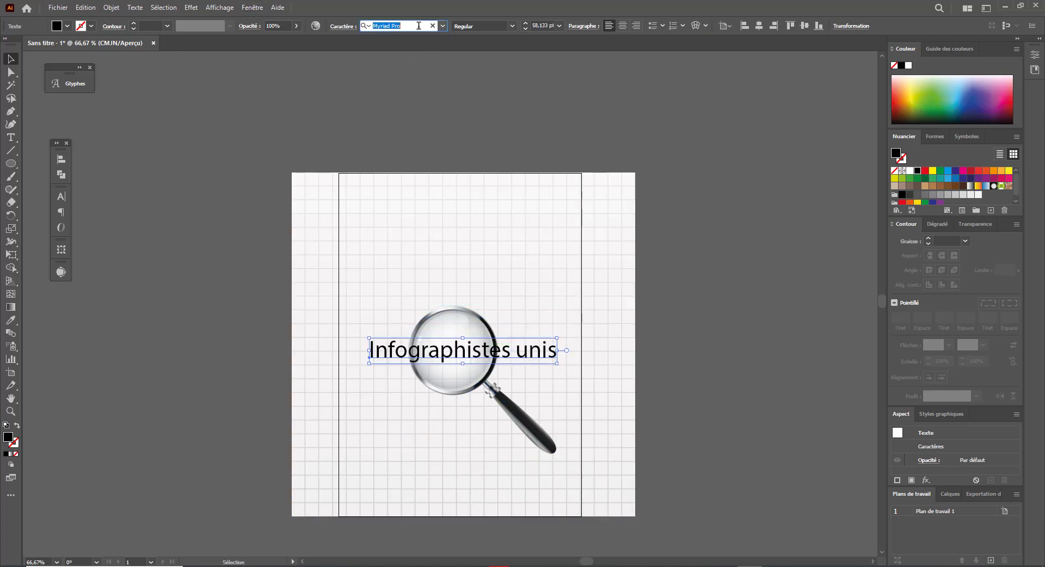
type("beb")
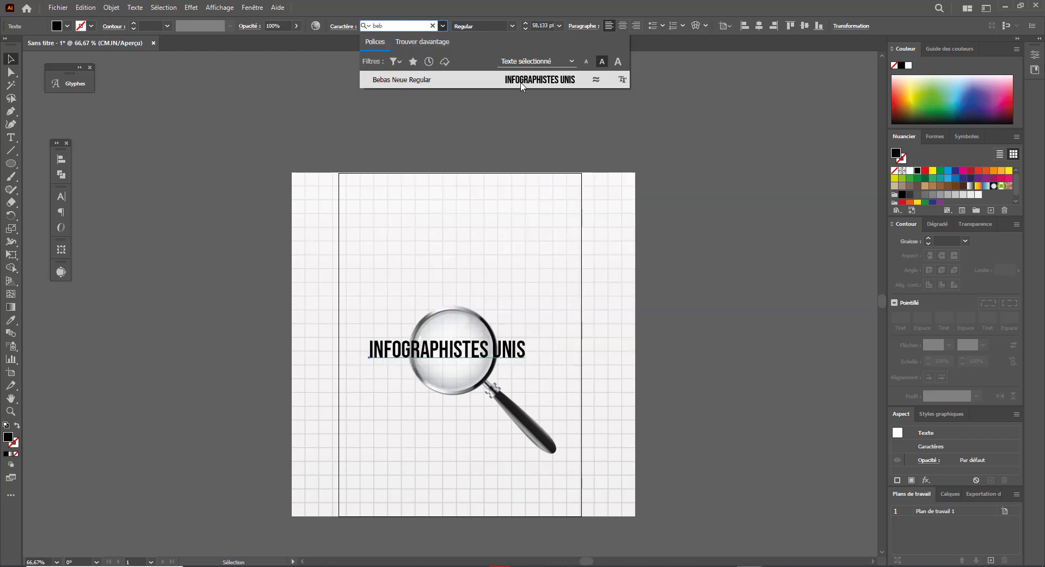
left_click(512, 80)
Set the text's font to Alfa Slab One Regular and recentre it across the lens
left_click(442, 26)
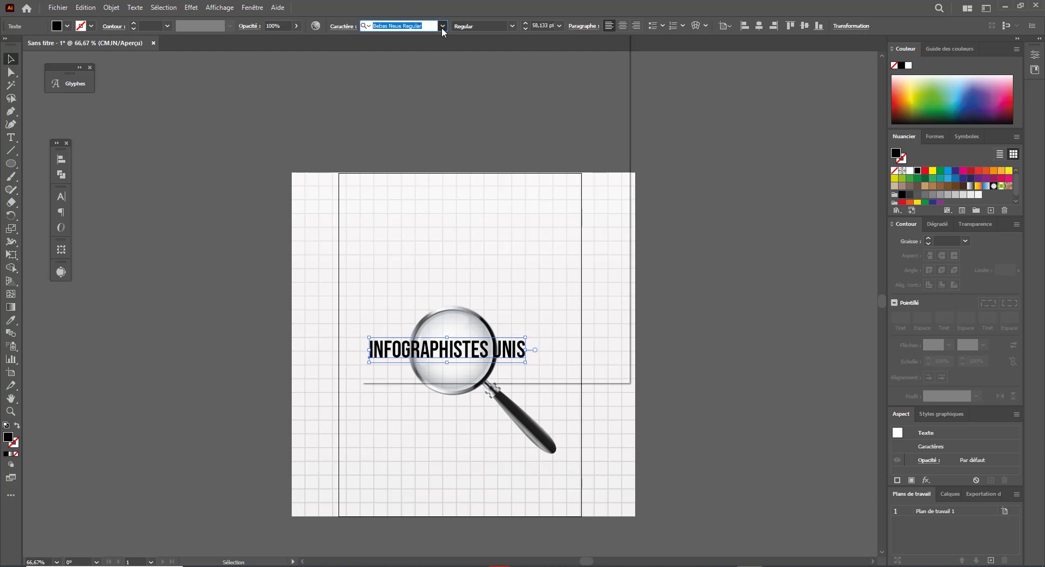
left_click(469, 145)
left_click_drag(472, 357, 447, 356)
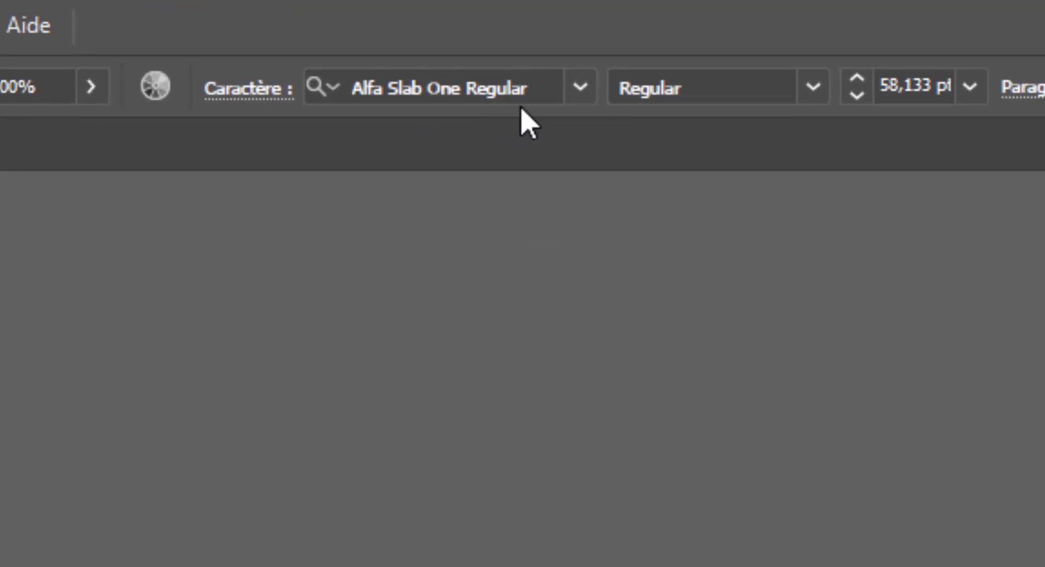
Bring the magnifying glass to the front so it lies over the text
left_click(484, 325)
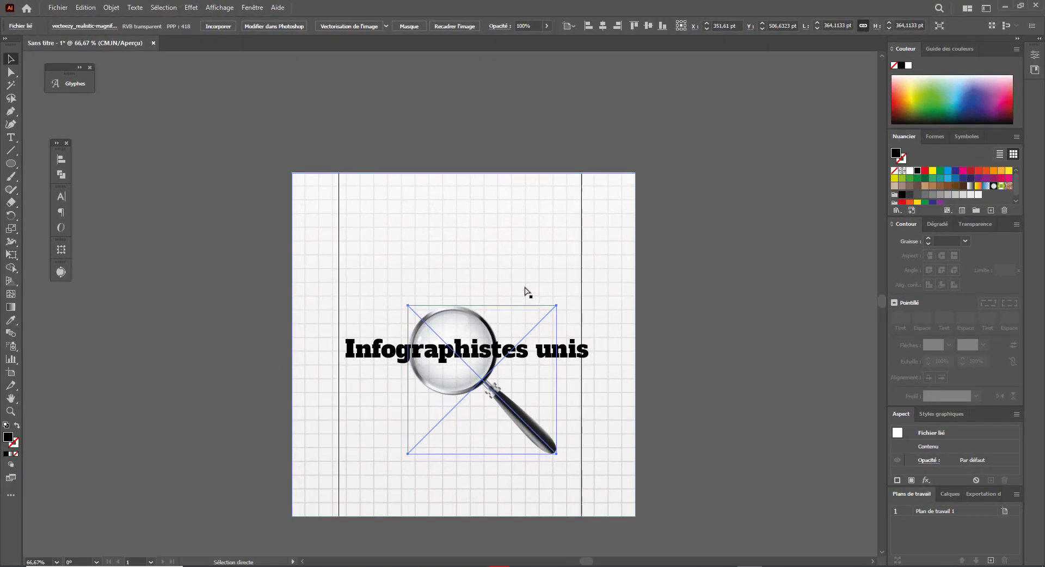
key("v")
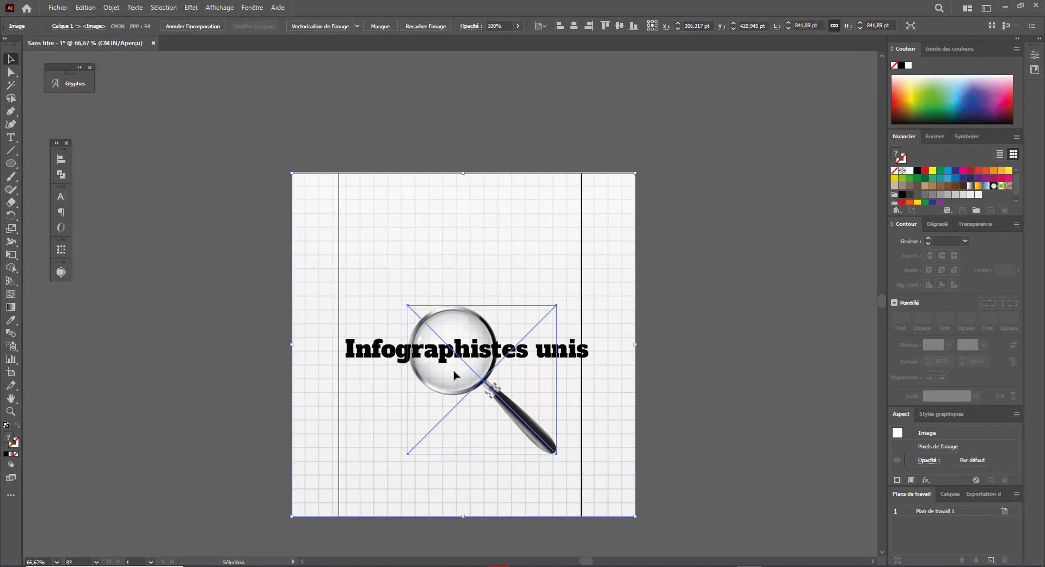
right_click(455, 375)
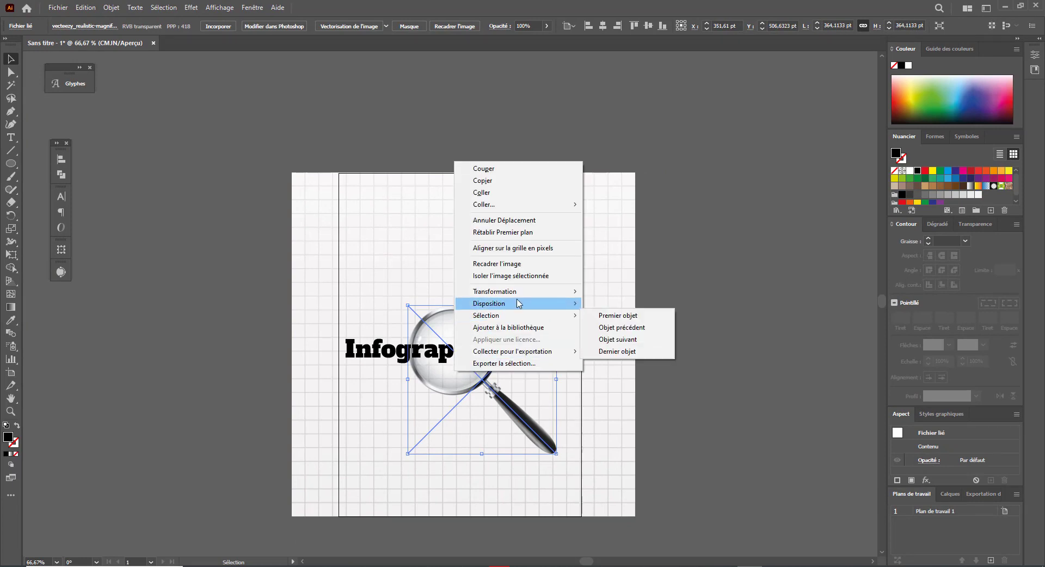
mouse_move(524, 303)
left_click(634, 307)
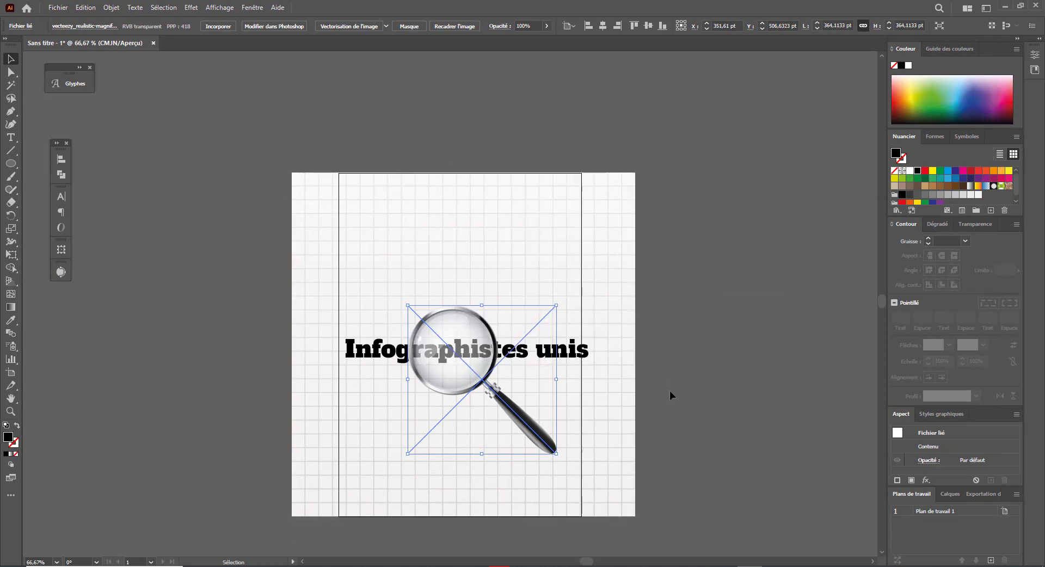
left_click(670, 392)
Paste a copy of the text directly in front of the original and enlarge the copy to about 79 pt around its centre
key("ctrl+space")
left_click_drag(447, 330, 543, 375)
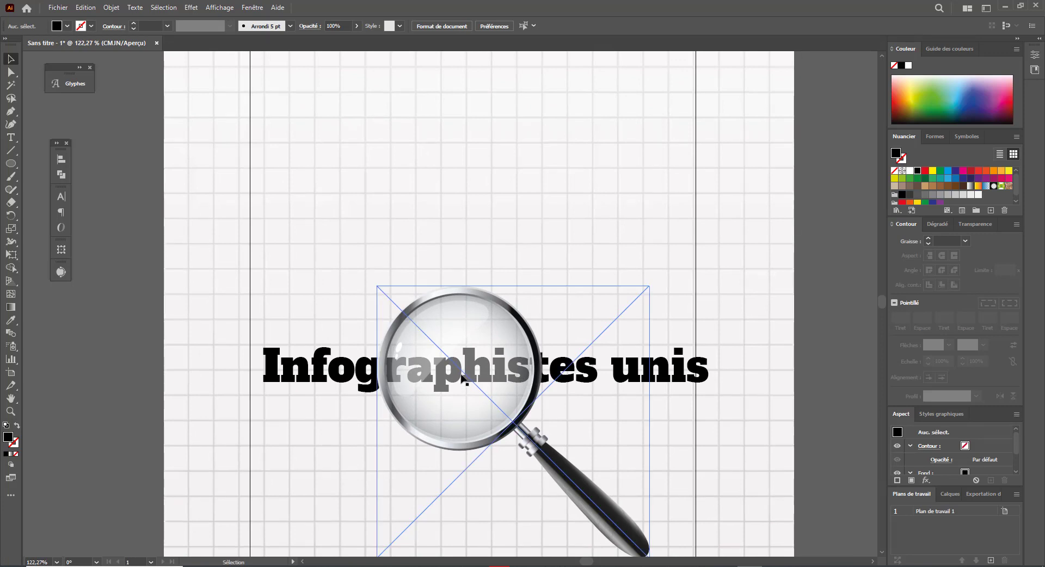
left_click(338, 380)
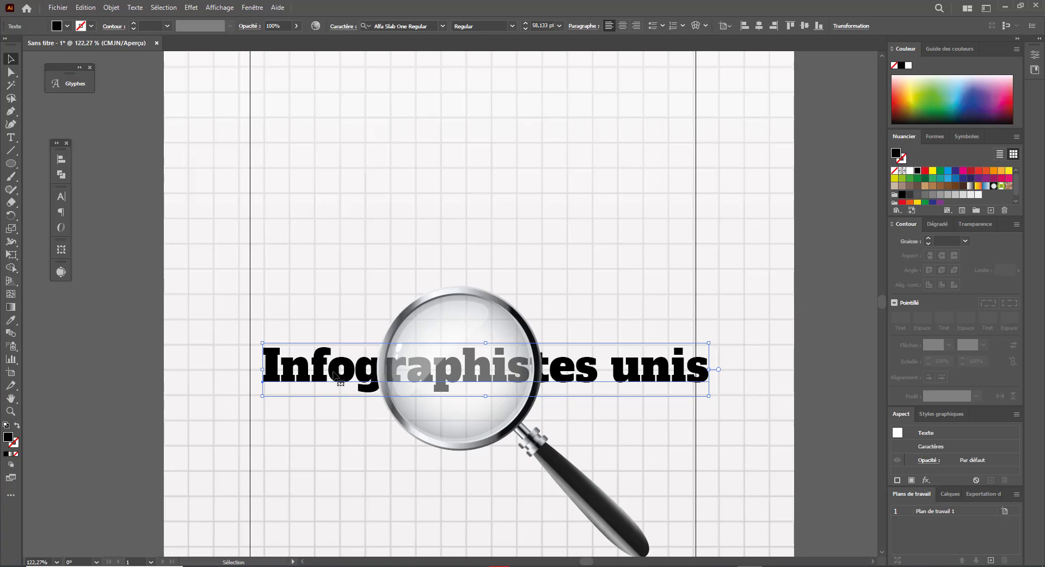
key("a")
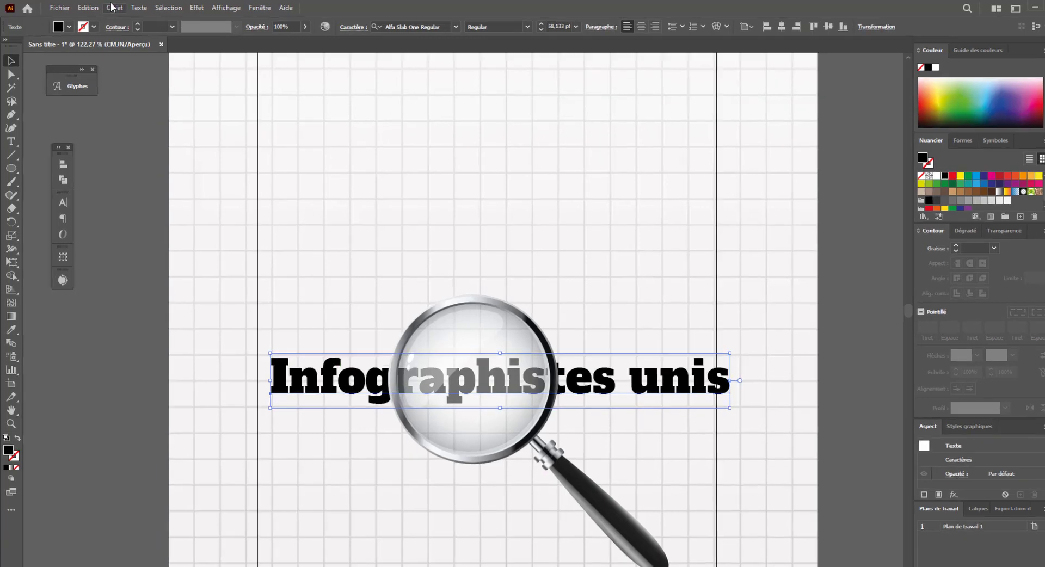
left_click(86, 7)
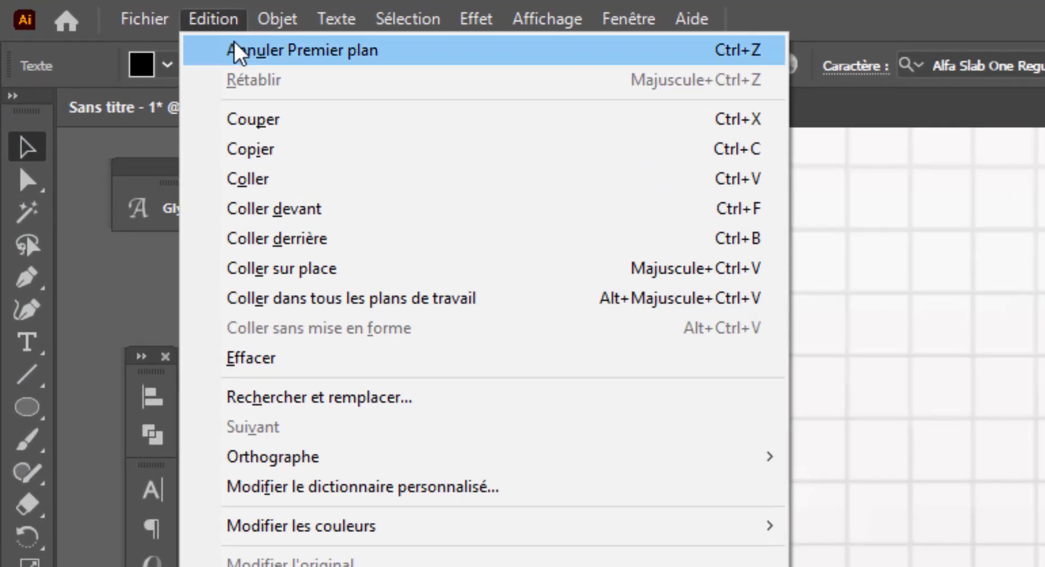
left_click(300, 150)
left_click(233, 19)
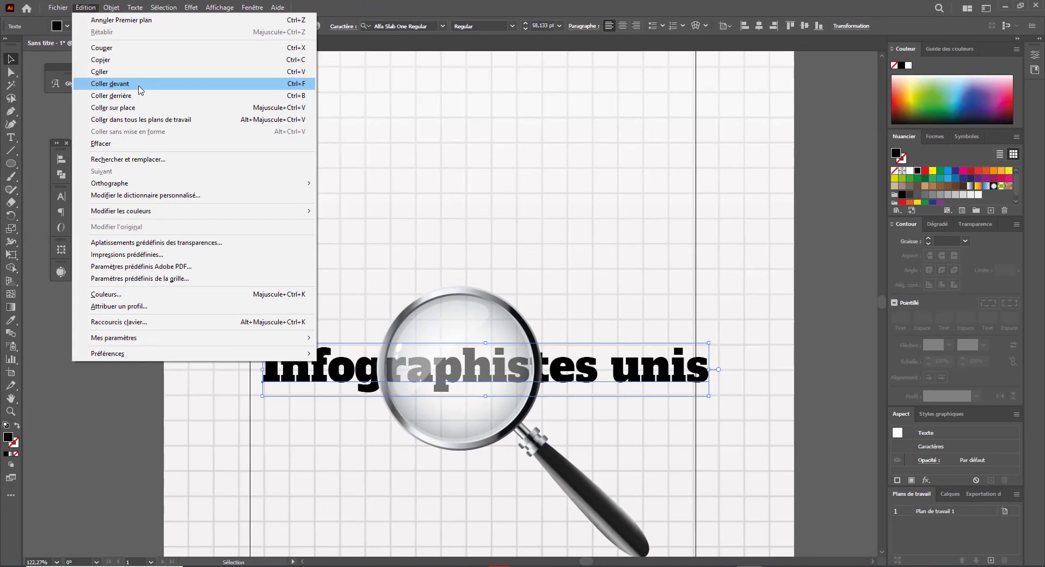
left_click(167, 104)
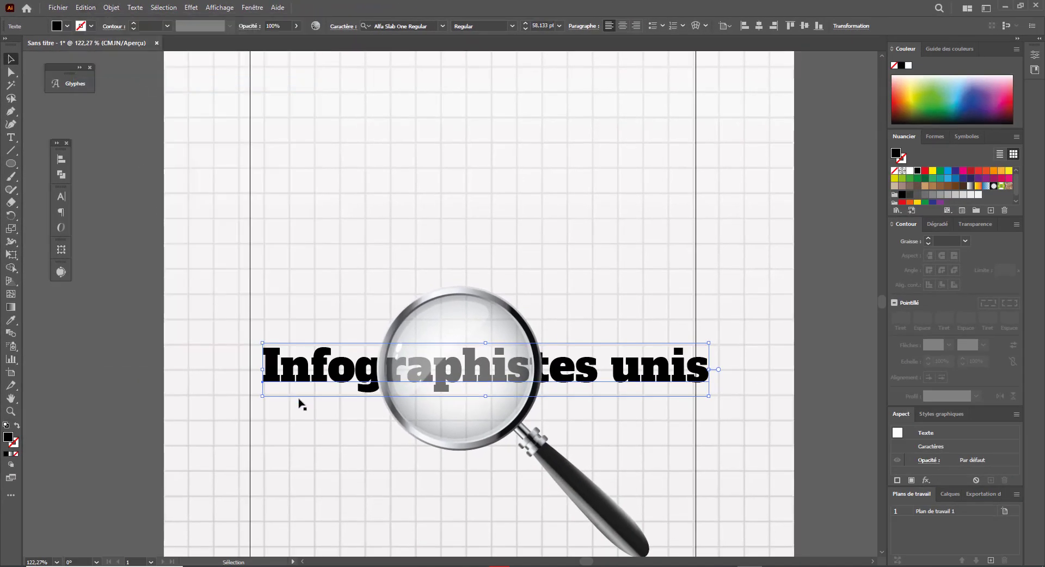
left_click_drag(709, 396, 789, 432)
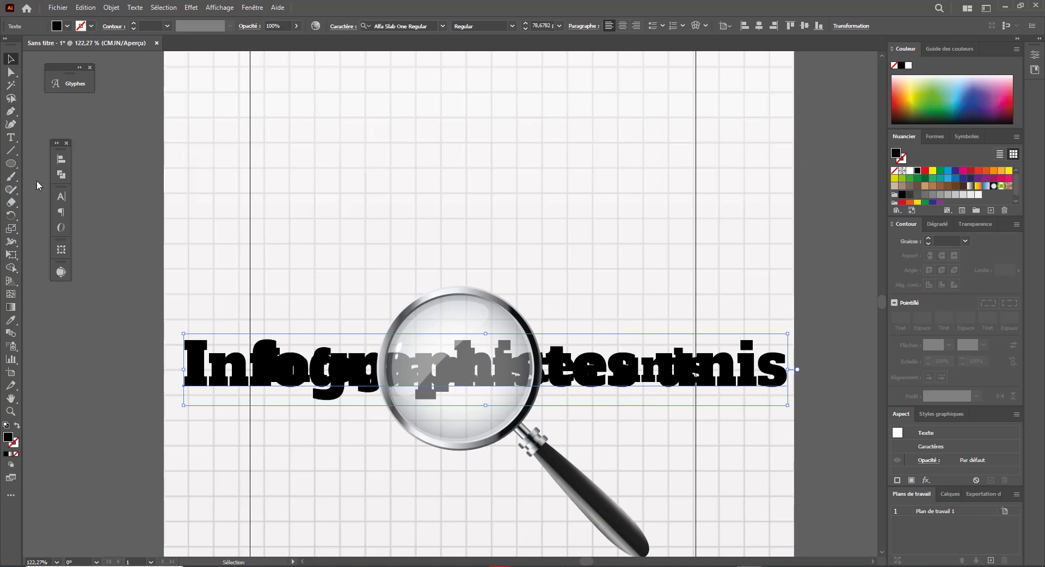
Draw a circle about 209 pt across from the lens centre and nudge it slightly right and up to align it
left_click(10, 163)
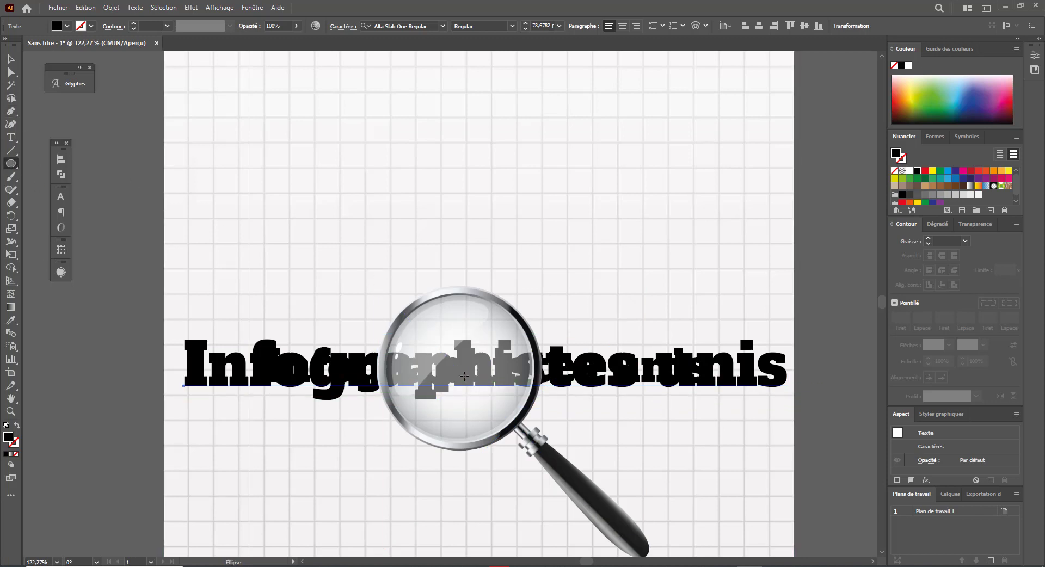
left_click_drag(459, 372, 536, 432)
key("Right")
key("Up")
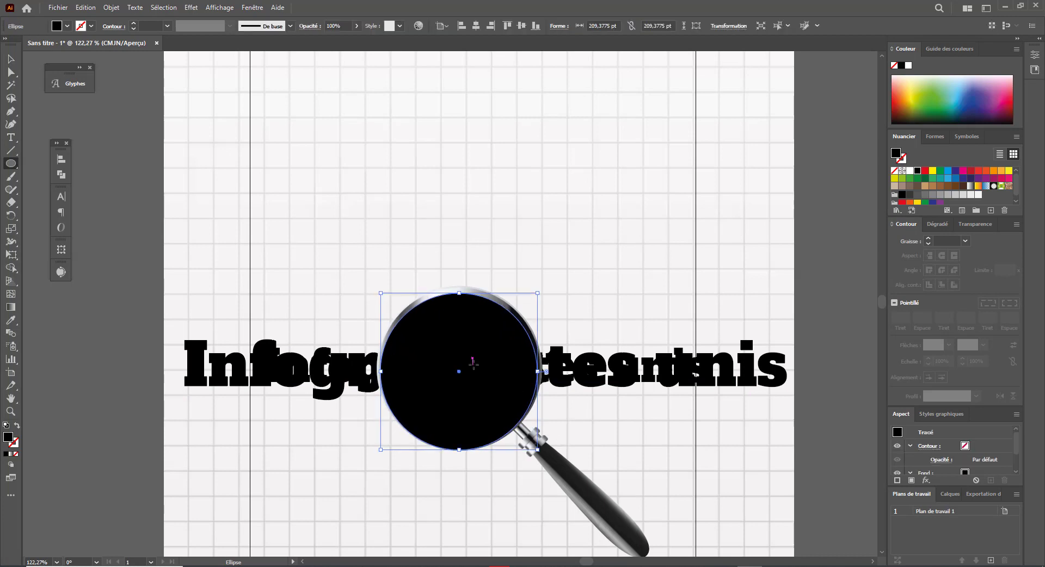
key("Right")
key("Up")
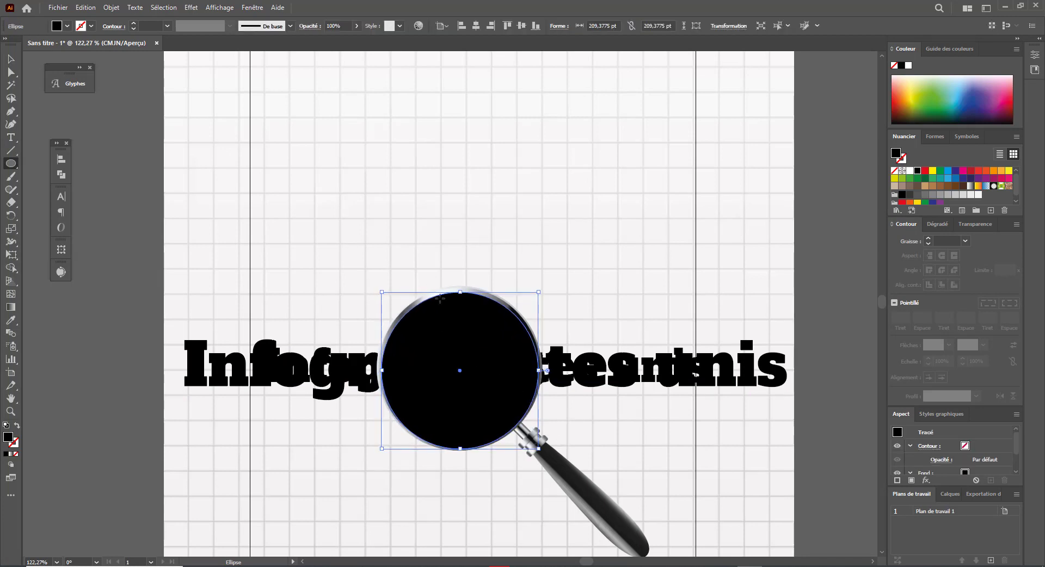
Shrink the circle to about 200 by 198 pt to fit the lens opening, and swap its fill for a black outline
left_click_drag(539, 290, 541, 296)
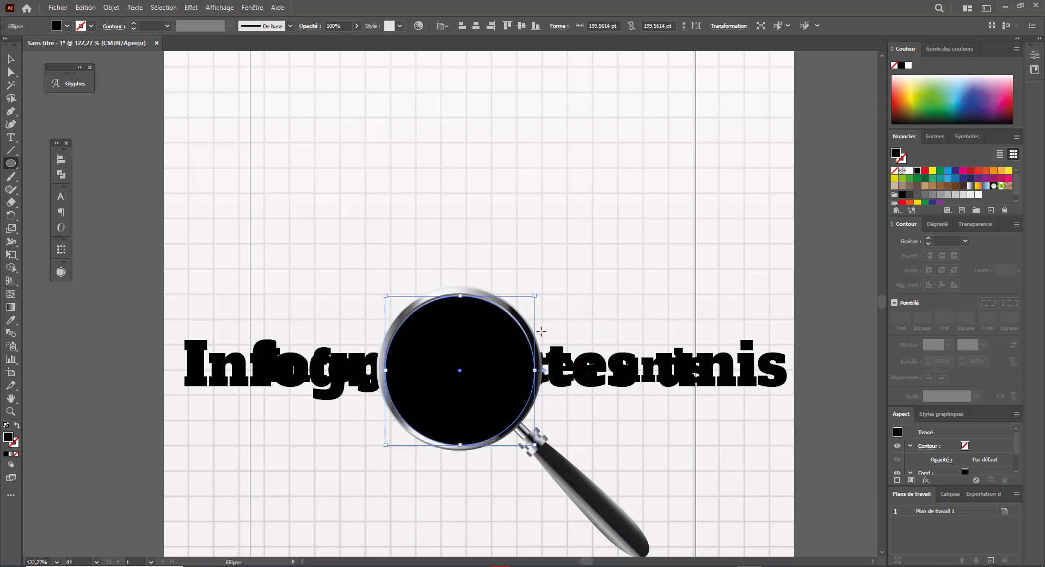
key("shift+x")
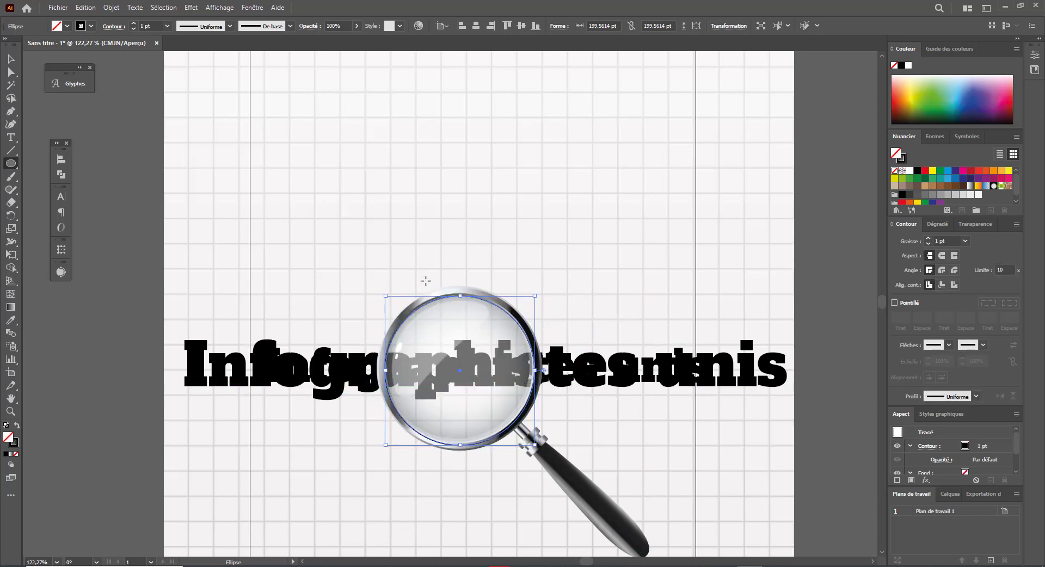
scroll(425, 280, "up", 4)
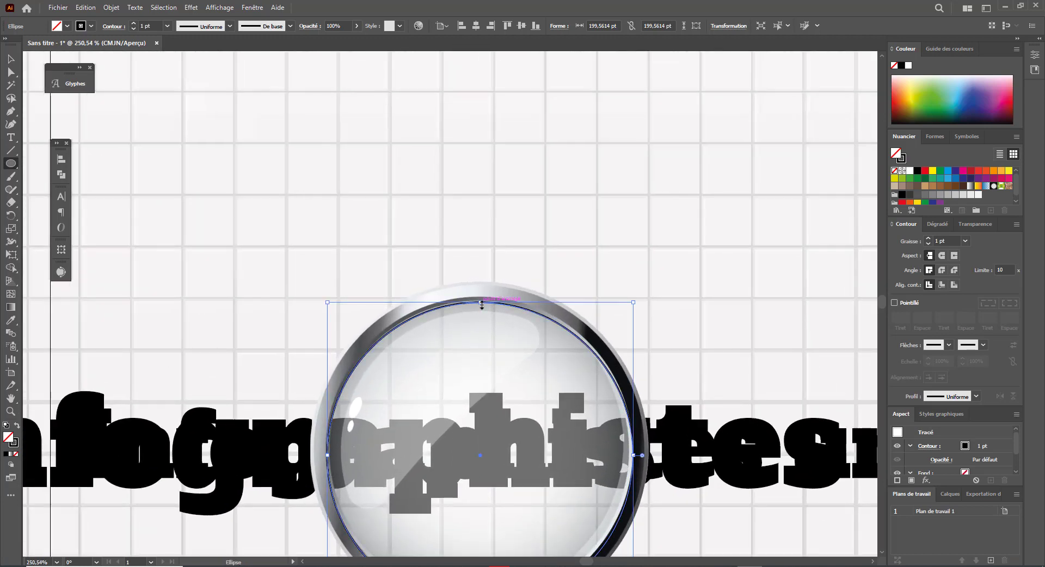
left_click_drag(482, 303, 482, 306)
scroll(453, 458, "down", 3)
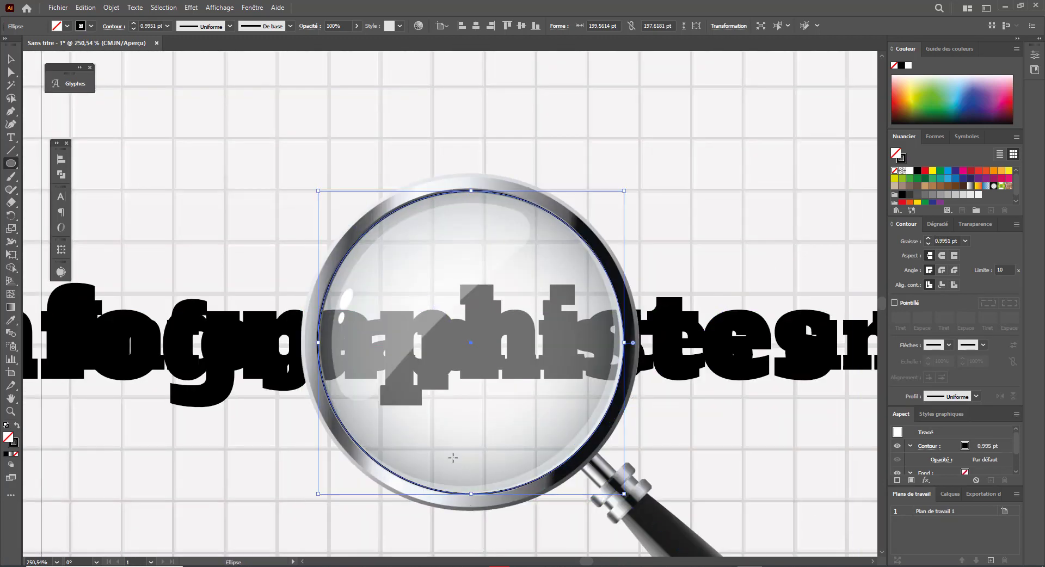
Narrow the circle to about 195 pt wide and use it as a clipping mask on the enlarged text
left_click_drag(318, 342, 321, 342)
left_click_drag(624, 342, 621, 342)
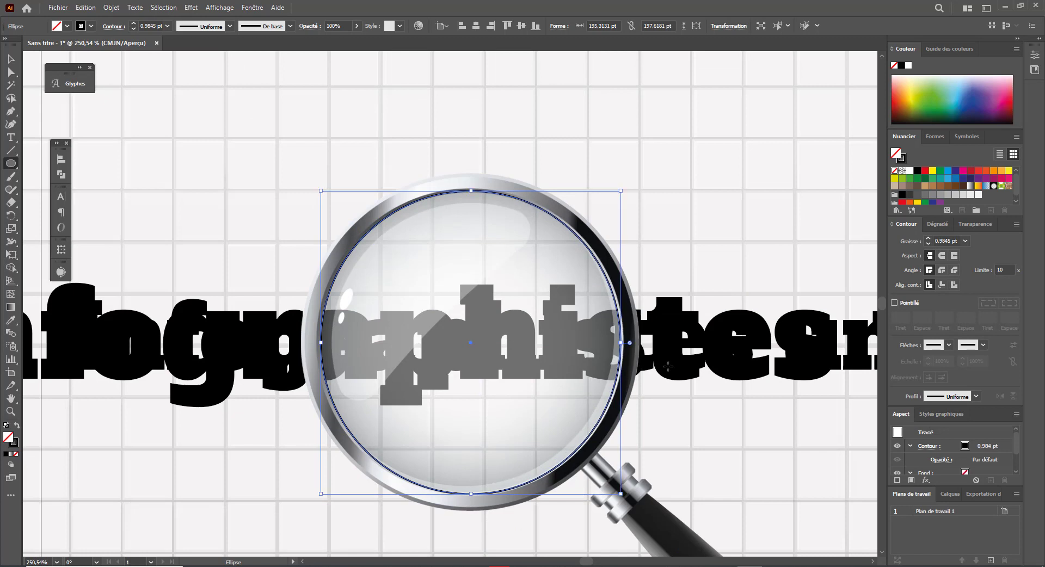
scroll(721, 361, "down", 2)
key("v")
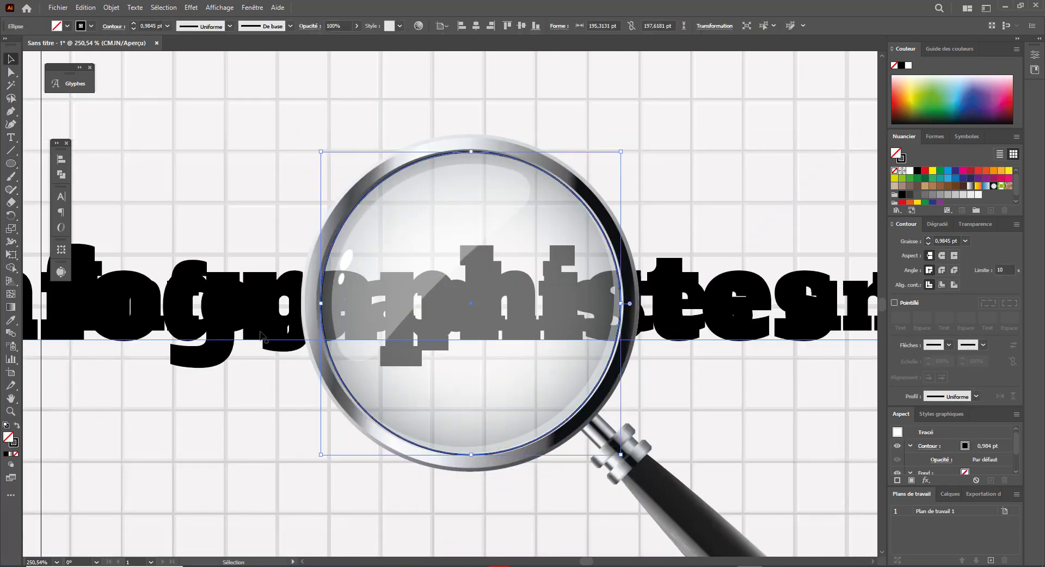
left_click(231, 328, "shift")
right_click(231, 327)
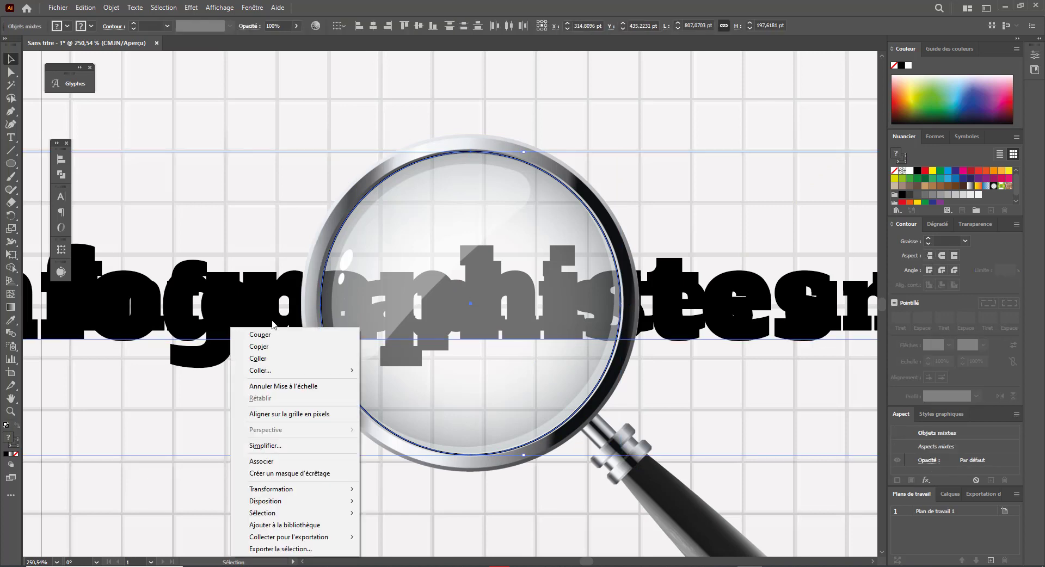
left_click(305, 478)
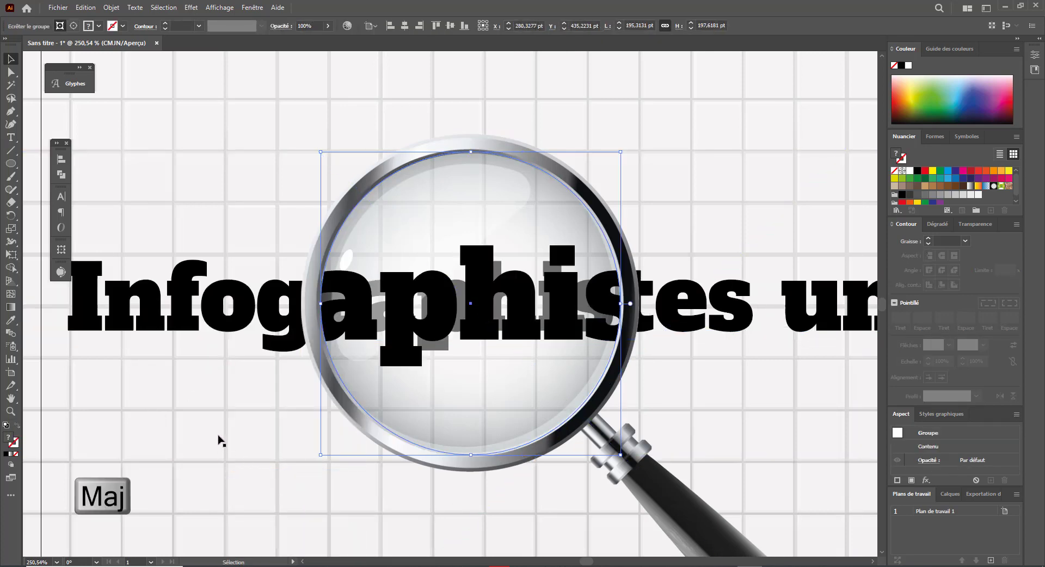
Deselect the clipped text and select the original smaller text line instead
key("ctrl+minus")
key("v")
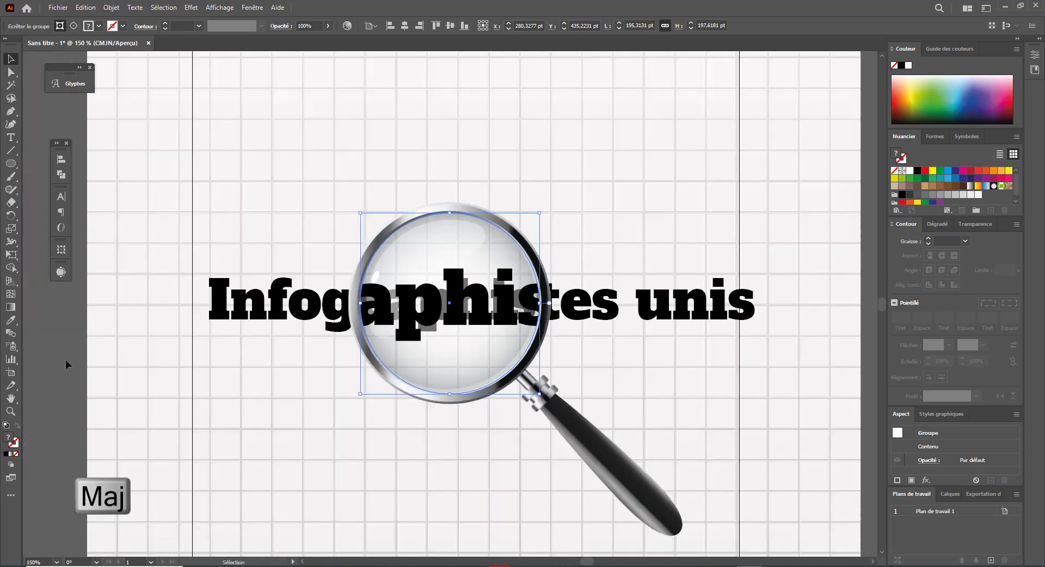
key("ctrl+shift+a")
left_click(338, 304)
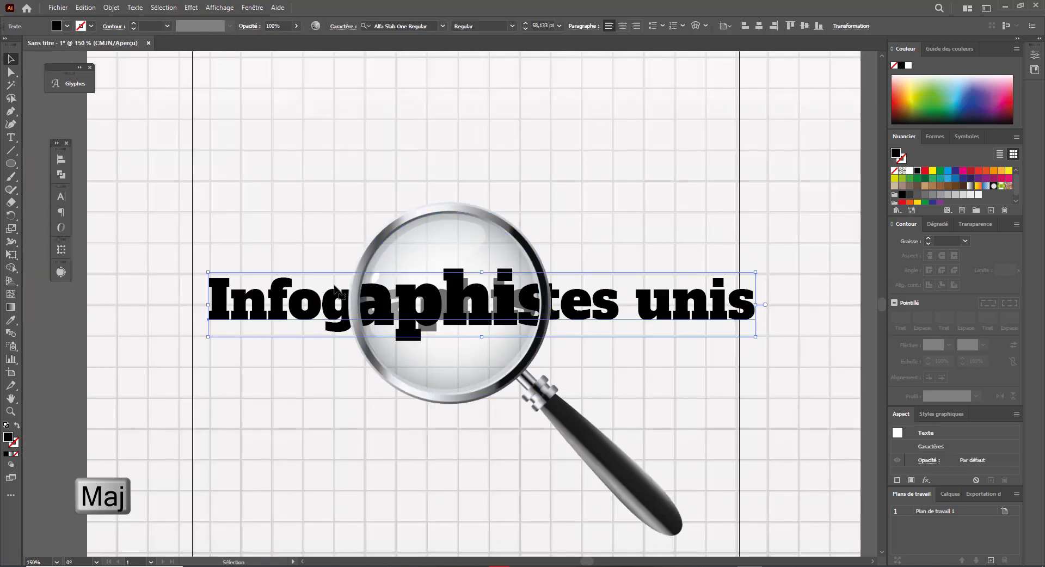
left_click(484, 348, "shift")
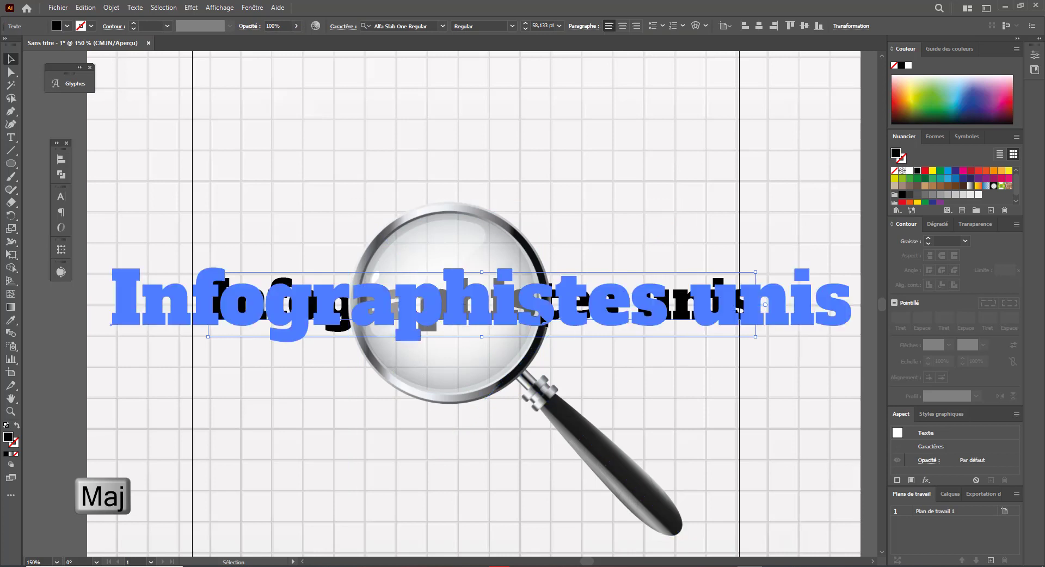
left_click(365, 344, "shift")
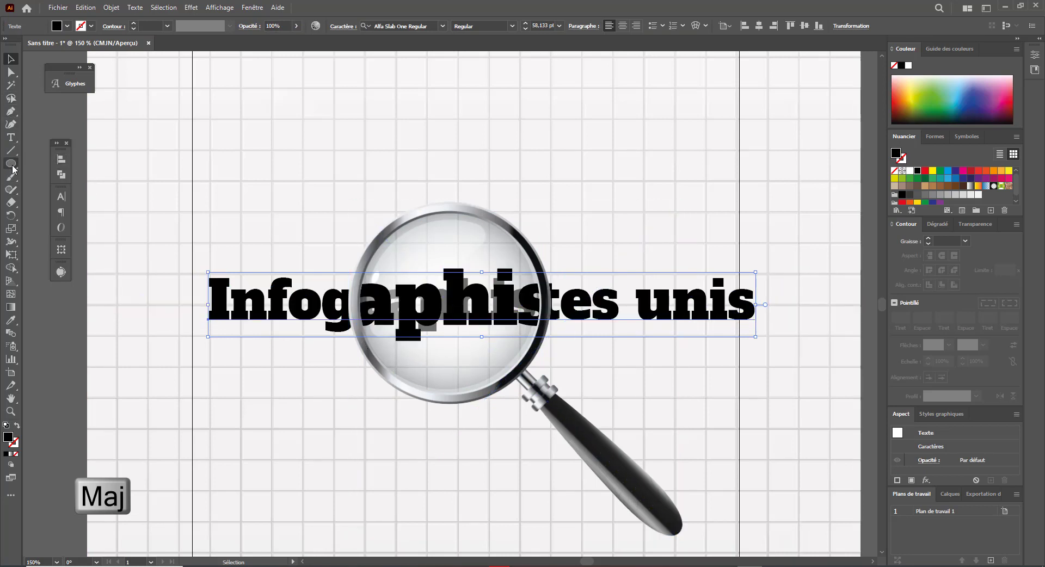
Draw a circle about 199 pt across from the lens centre and swap its fill for a 1 pt black outline
left_click(11, 164)
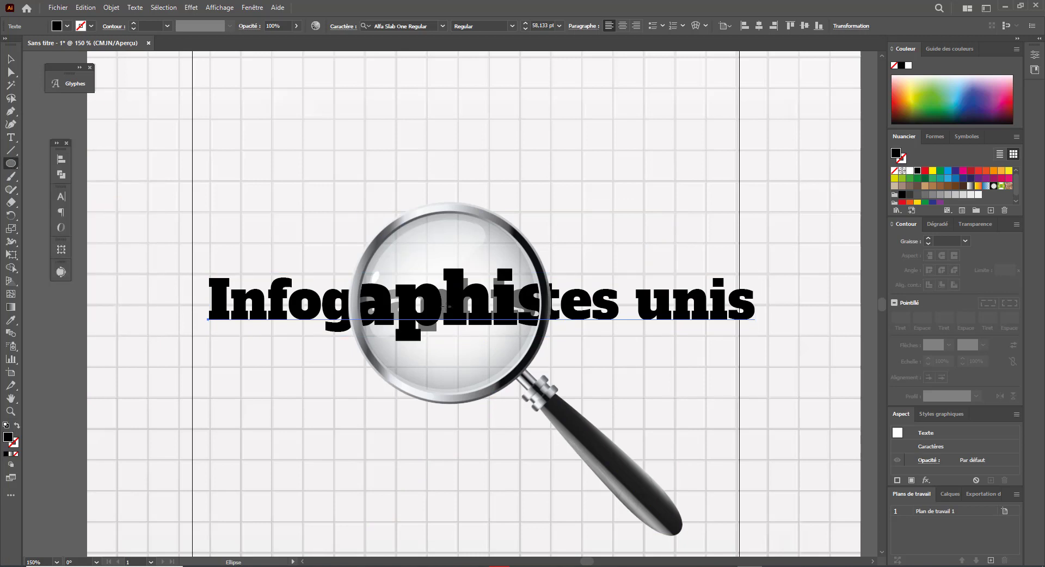
left_click_drag(449, 308, 541, 399)
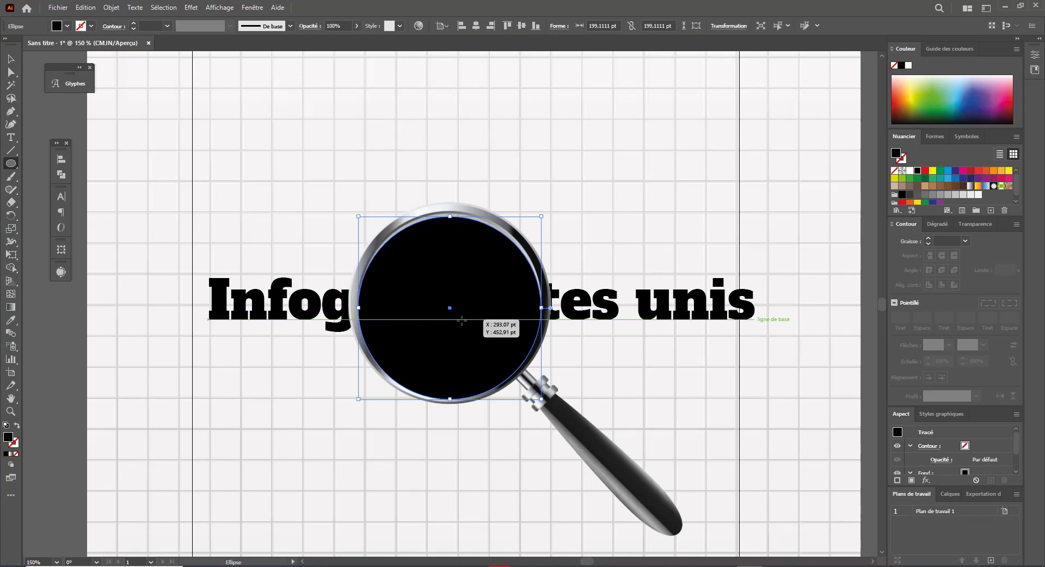
key("shift+x")
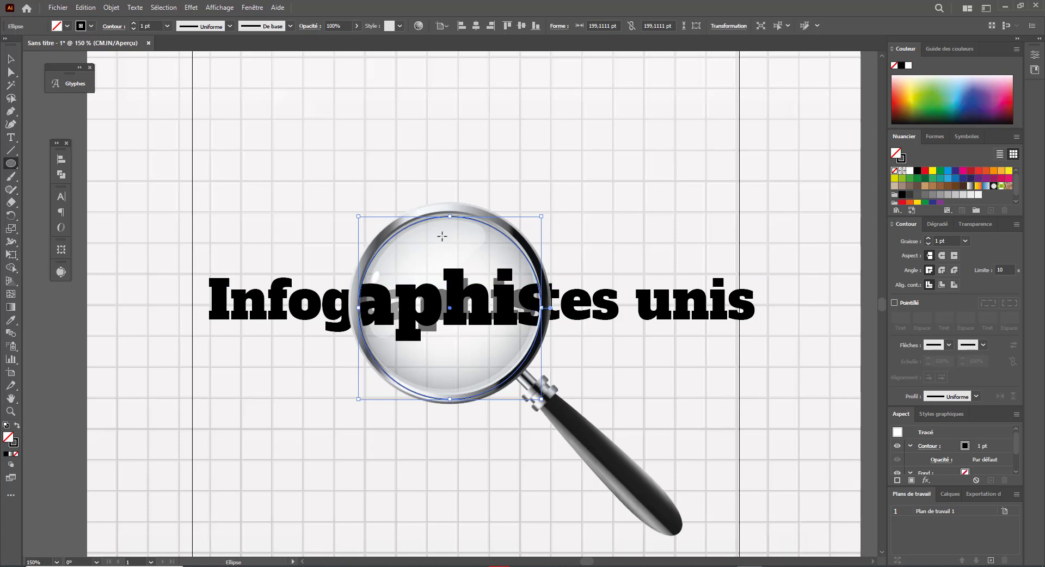
left_click(17, 427)
left_click(17, 426)
left_click(17, 427)
left_click(17, 426)
left_click(17, 427)
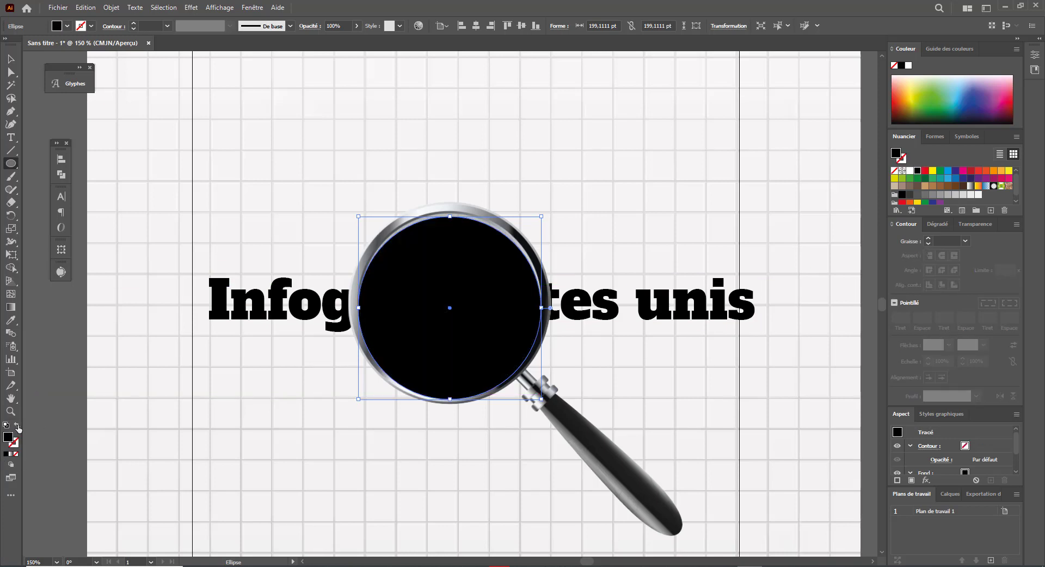
left_click(17, 426)
key("v")
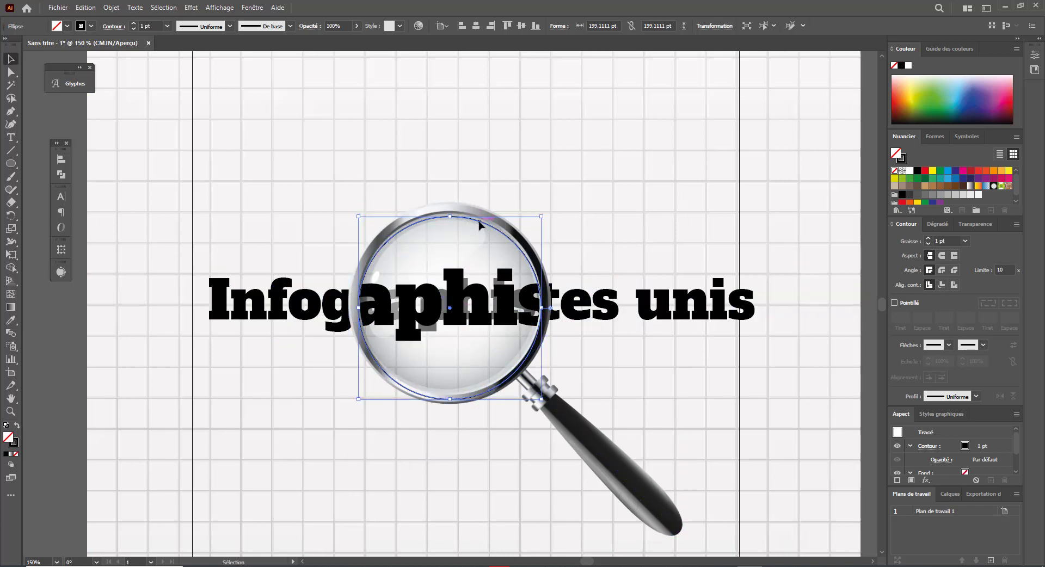
Nudge the circle up to align with the lens opening and swap its outline for a black fill
left_click(479, 221)
left_click(488, 225)
left_click_drag(489, 228, 488, 224)
left_click_drag(541, 306, 541, 305)
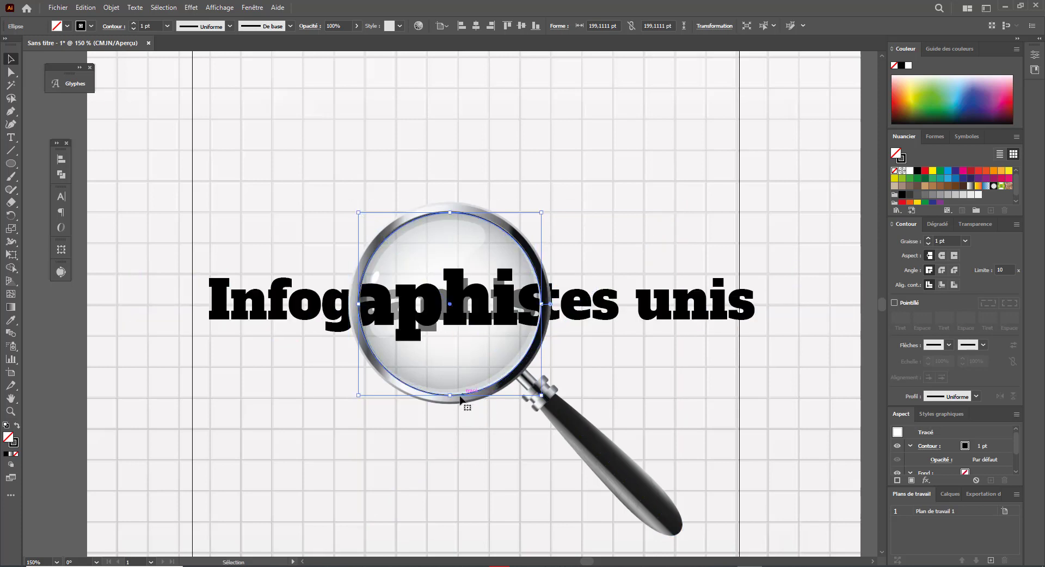
left_click_drag(453, 395, 453, 395)
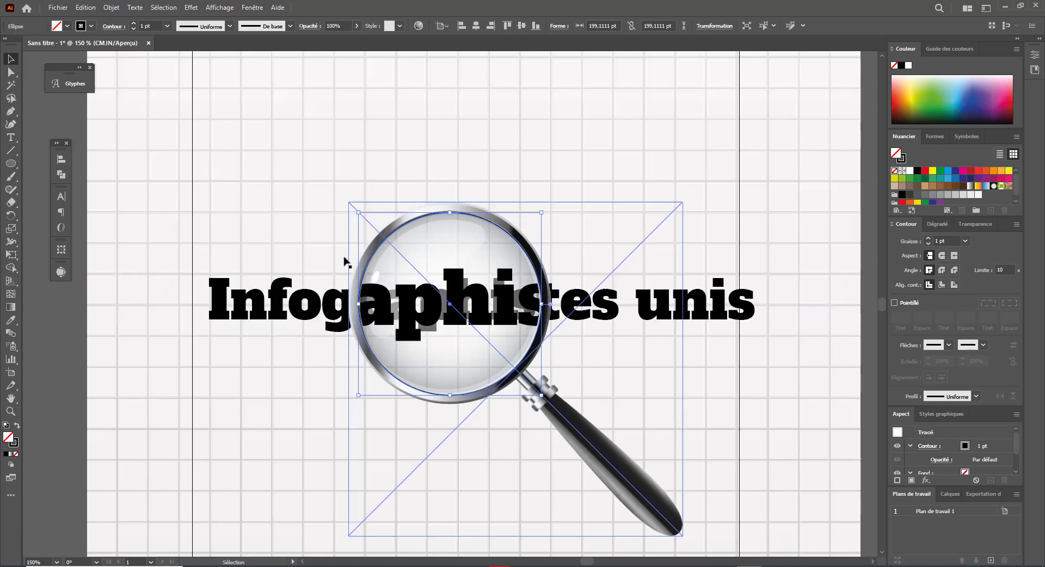
left_click_drag(393, 288, 370, 289)
key("shift+x")
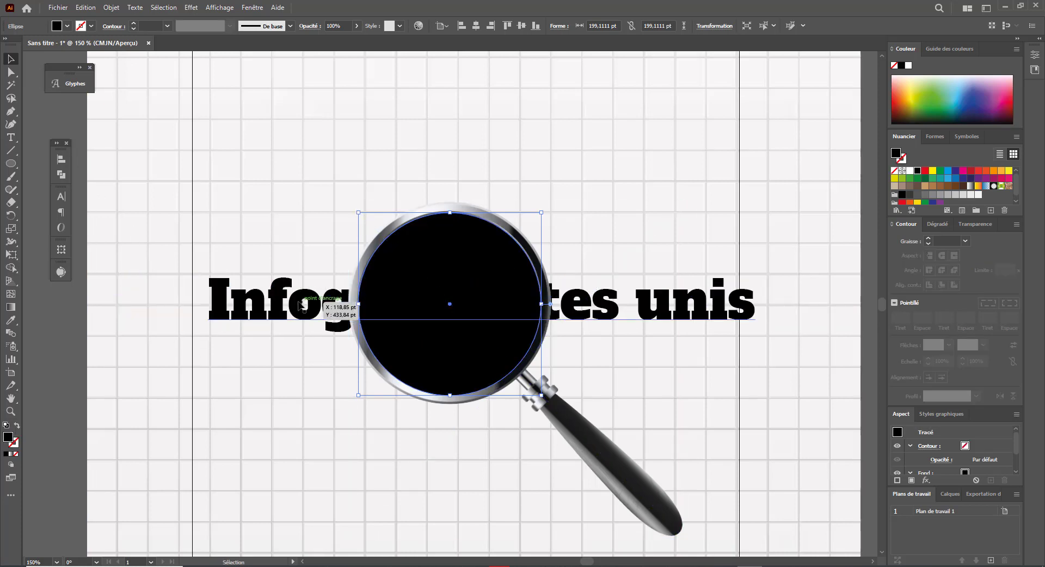
left_click_drag(428, 327, 660, 316)
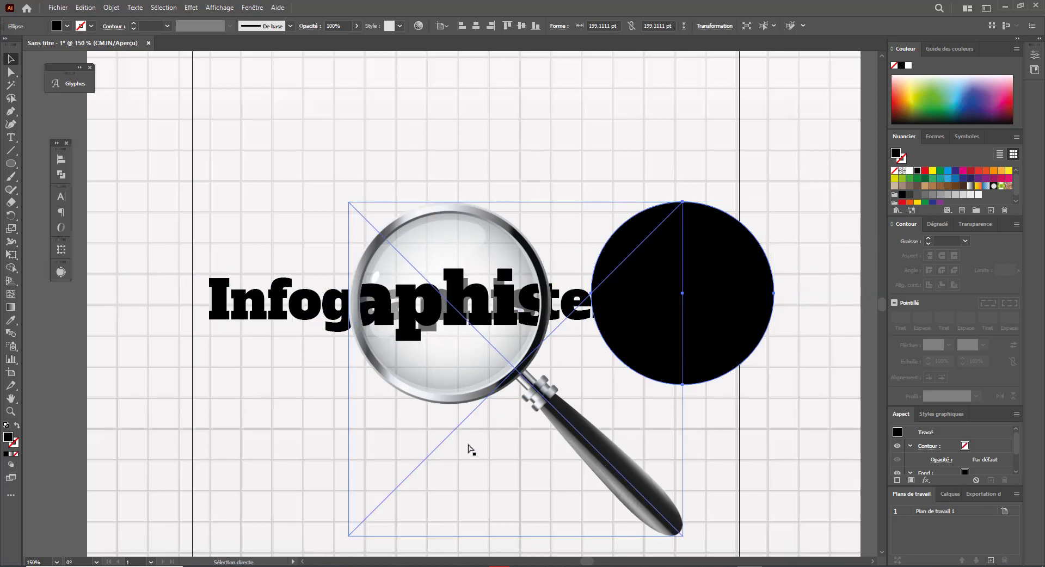
key("ctrl+z")
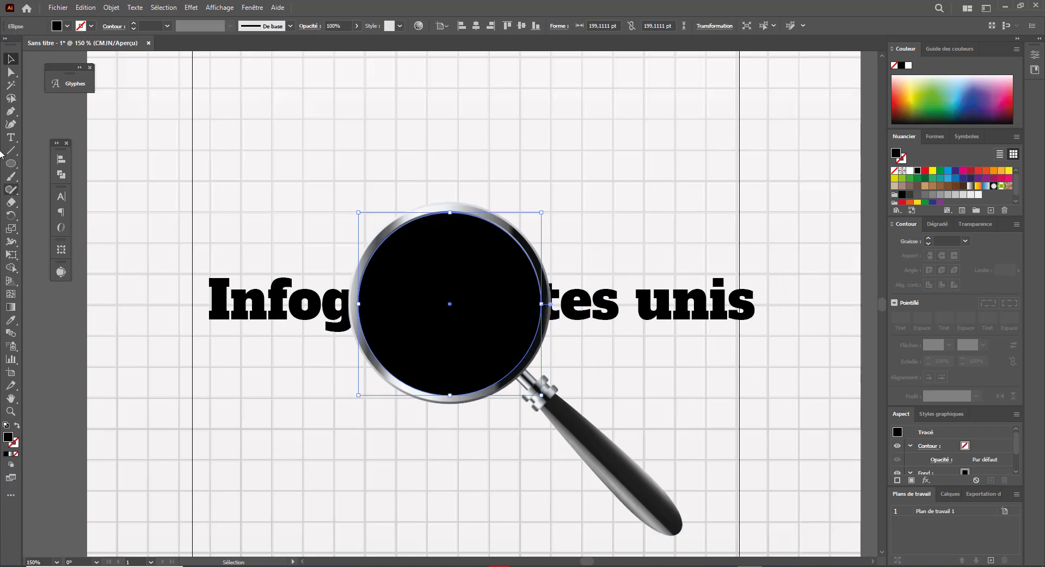
Draw a black ellipse about 699 by 425 pt over the artwork and move it down to uncover the circle
left_click(11, 165)
left_click_drag(149, 91, 792, 483)
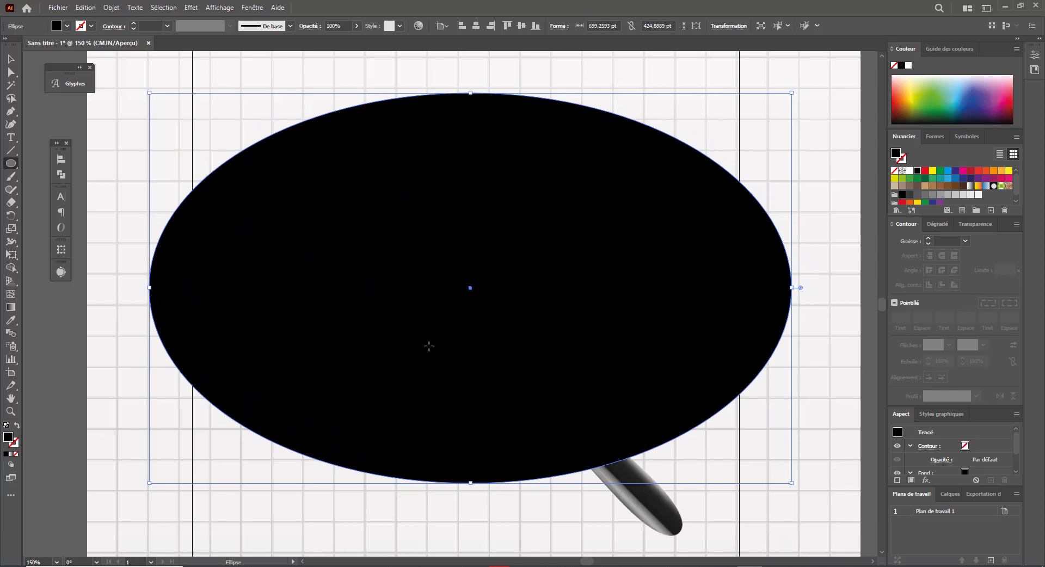
key("v")
left_click_drag(466, 388, 364, 427)
Bring the circle to the front and move the ellipse back up so it surrounds the circle and the text
left_click(398, 290)
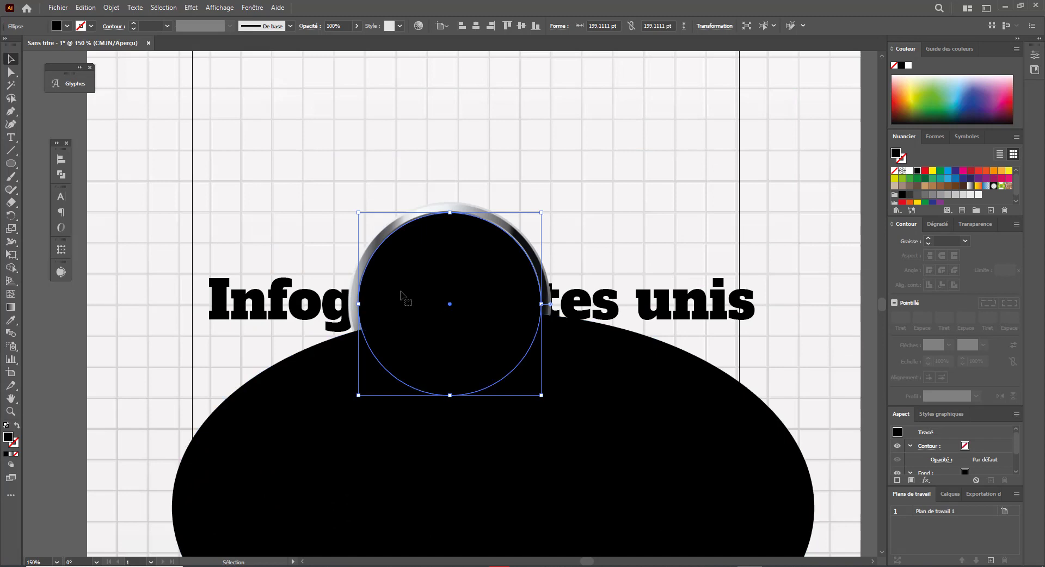
right_click(406, 295)
mouse_move(510, 521)
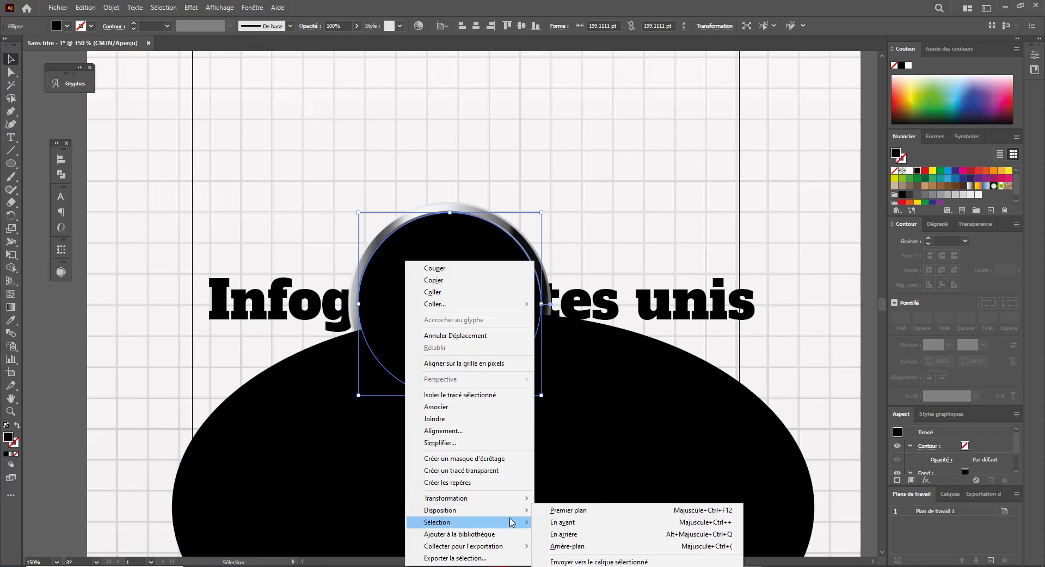
left_click(583, 511)
left_click(366, 509)
left_click_drag(399, 507, 356, 296)
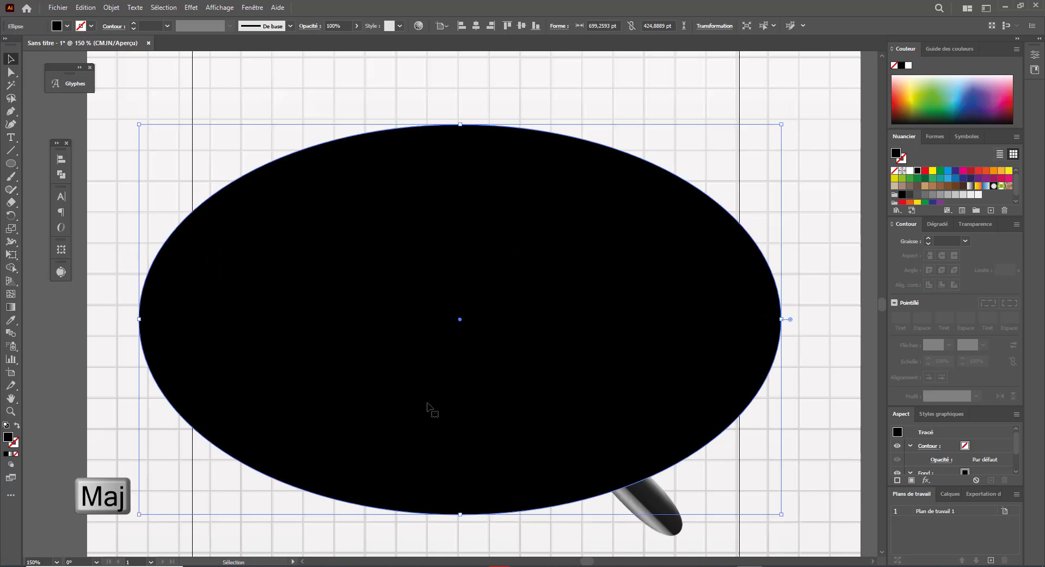
left_click_drag(426, 404, 419, 415)
Select the circle together with the ellipse and split them with the Pathfinder Divide operation
left_click(420, 345)
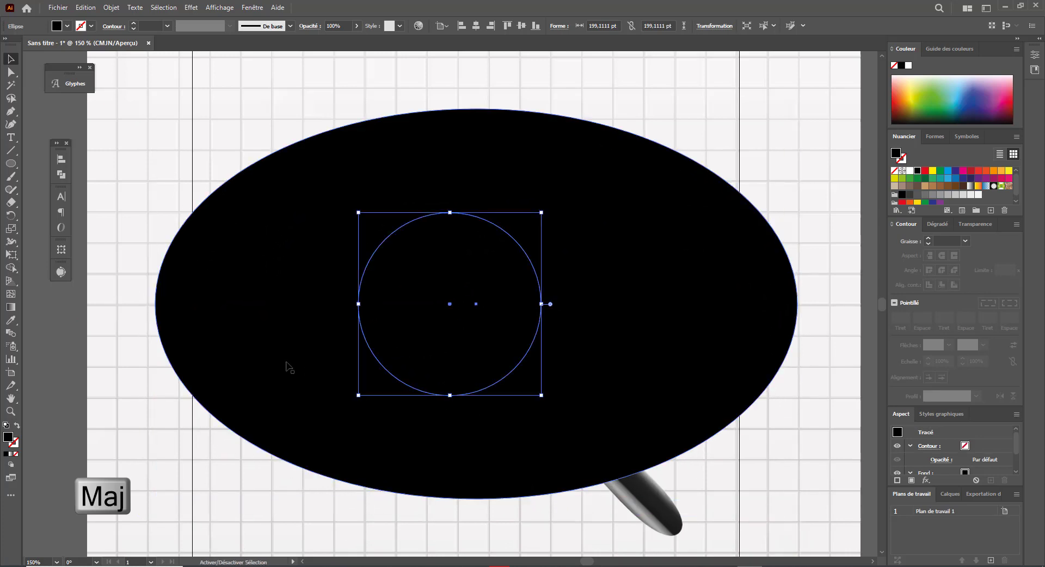
left_click(286, 363, "shift")
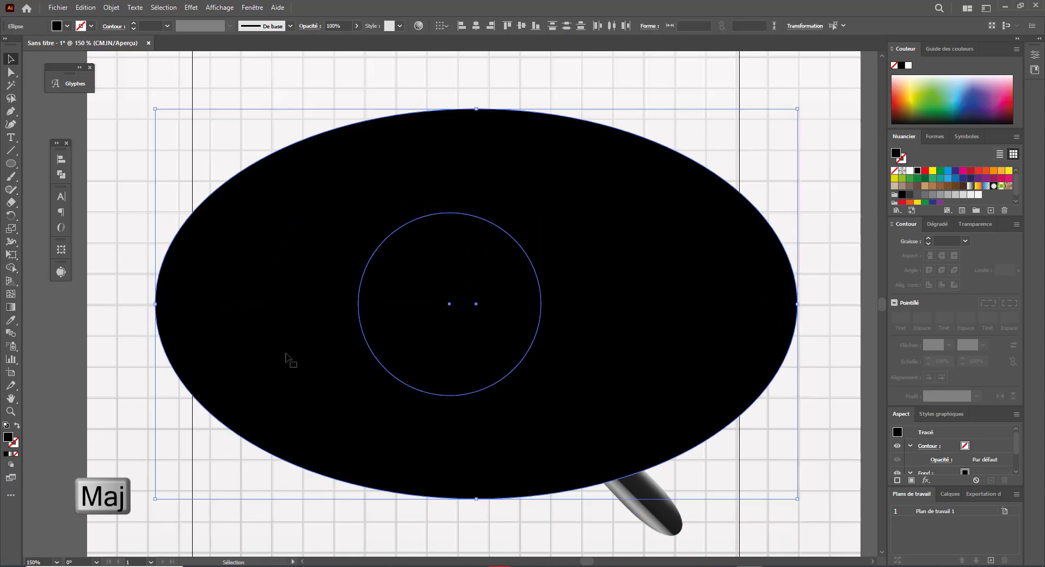
left_click(61, 160)
left_click(61, 174)
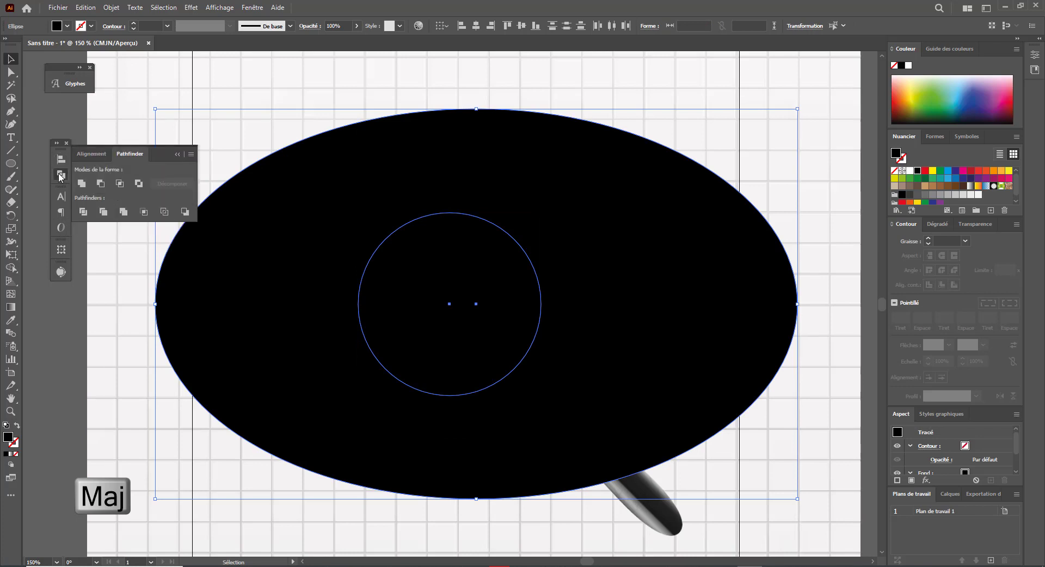
left_click(250, 8)
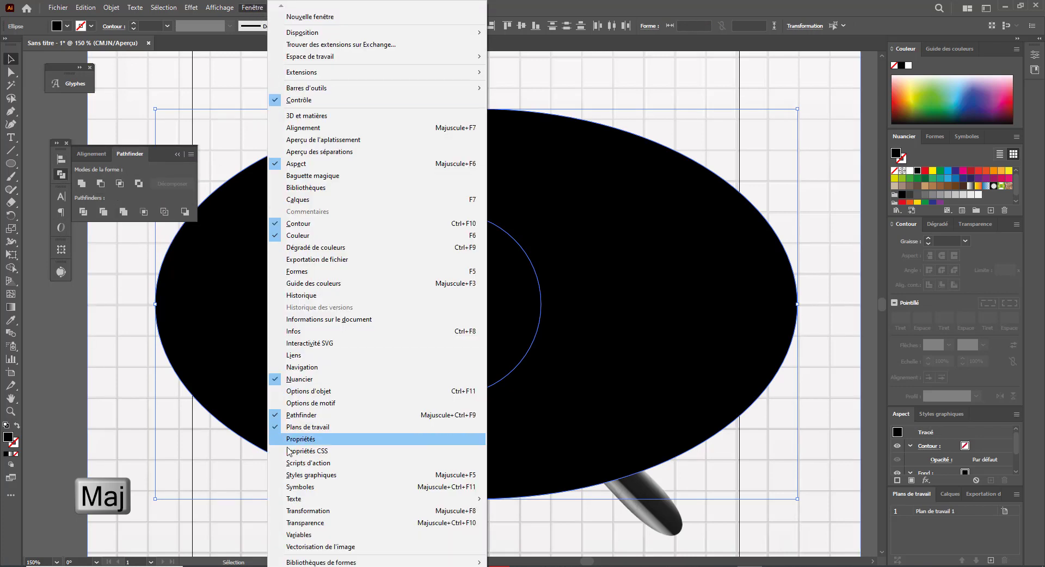
left_click(155, 171)
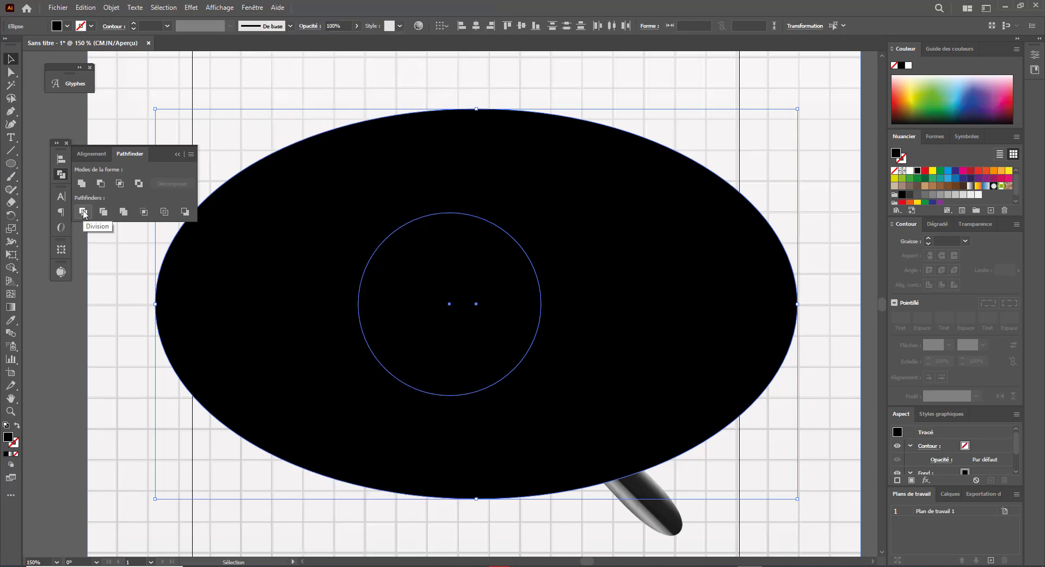
left_click(84, 212)
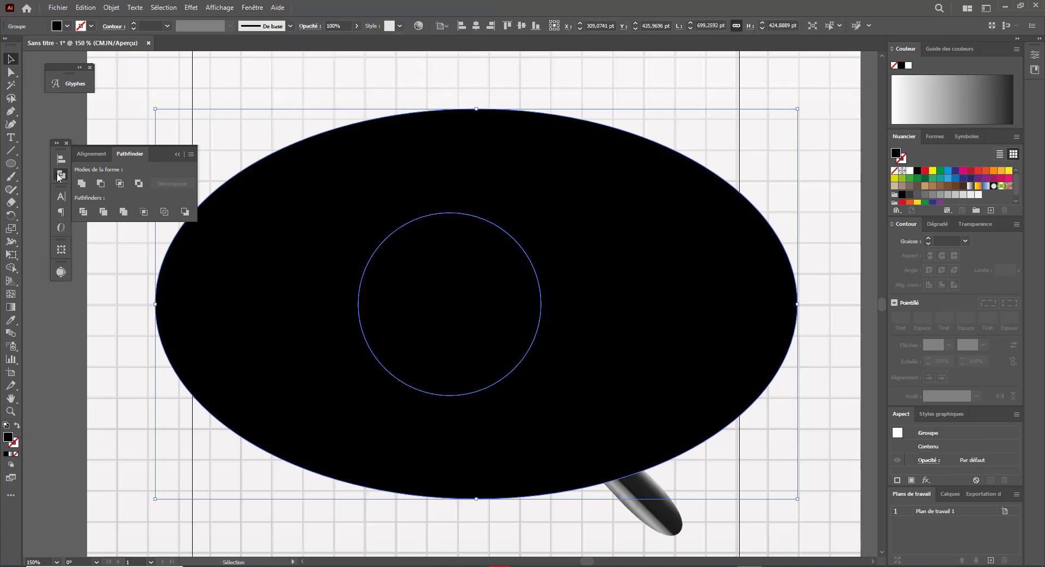
left_click(59, 176)
Delete the inner circle piece from the divided group and swap the remaining ellipse's fill for a black outline
left_click(13, 74)
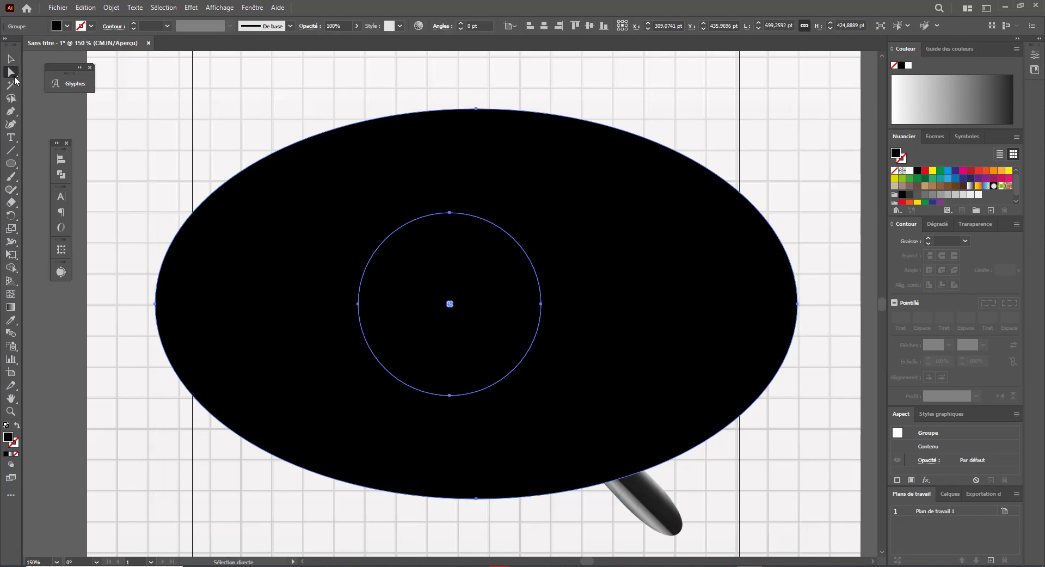
left_click(93, 373)
left_click(395, 340)
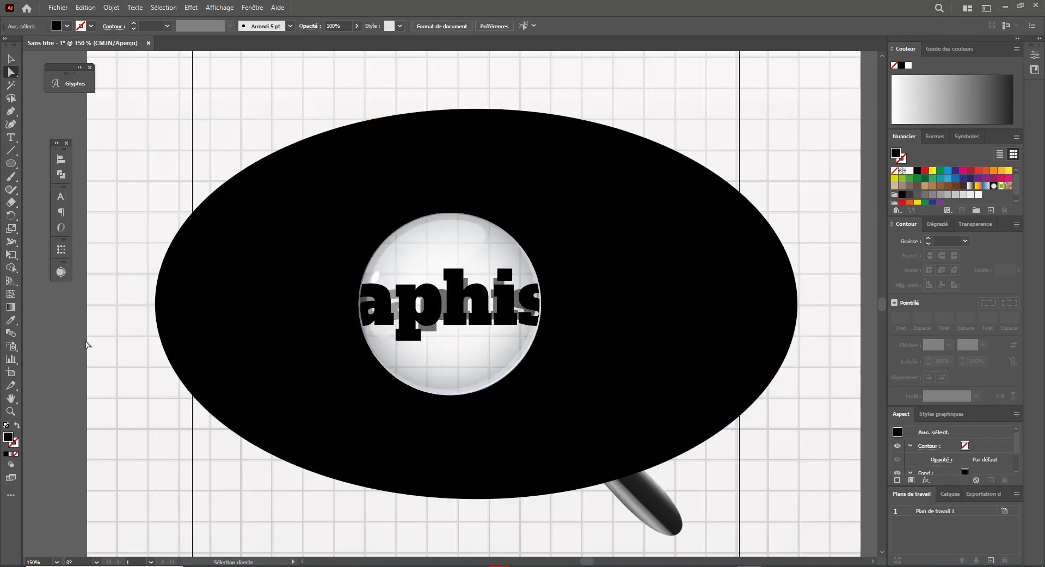
left_click(266, 380)
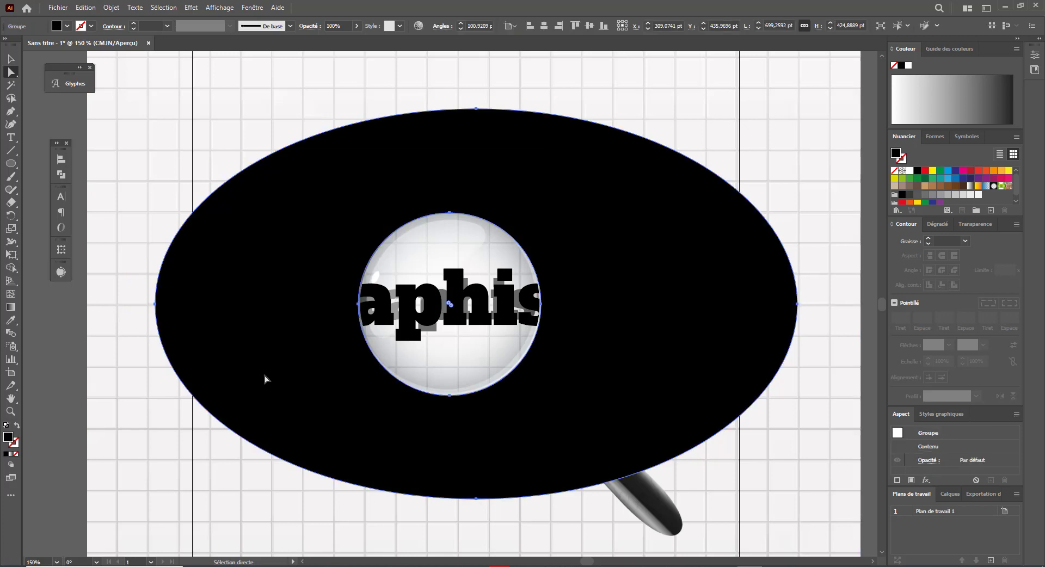
left_click(18, 427)
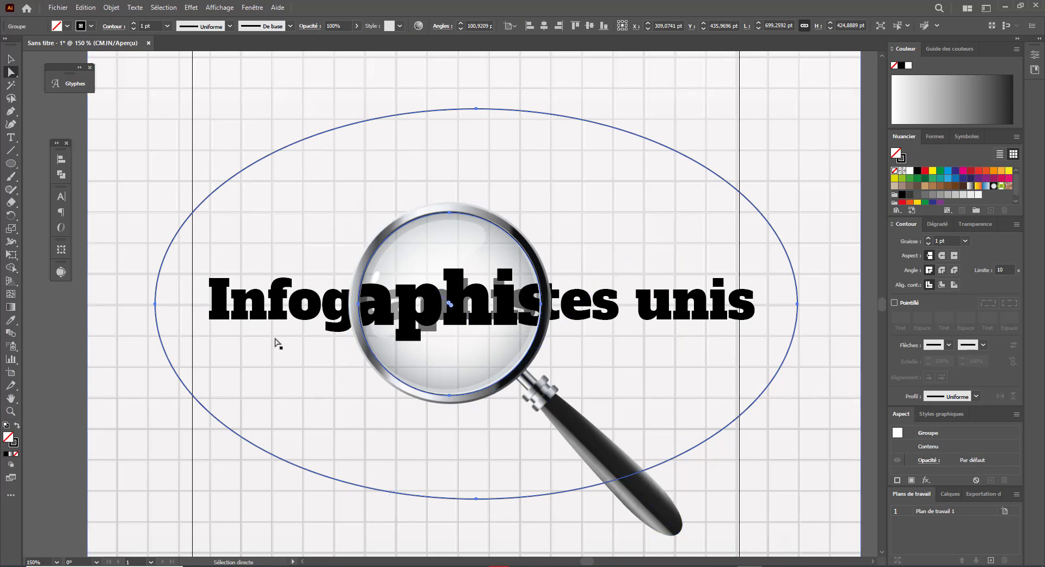
Use the ellipse with the circular hole as a clipping mask on the original smaller text
key("v")
left_click(283, 313)
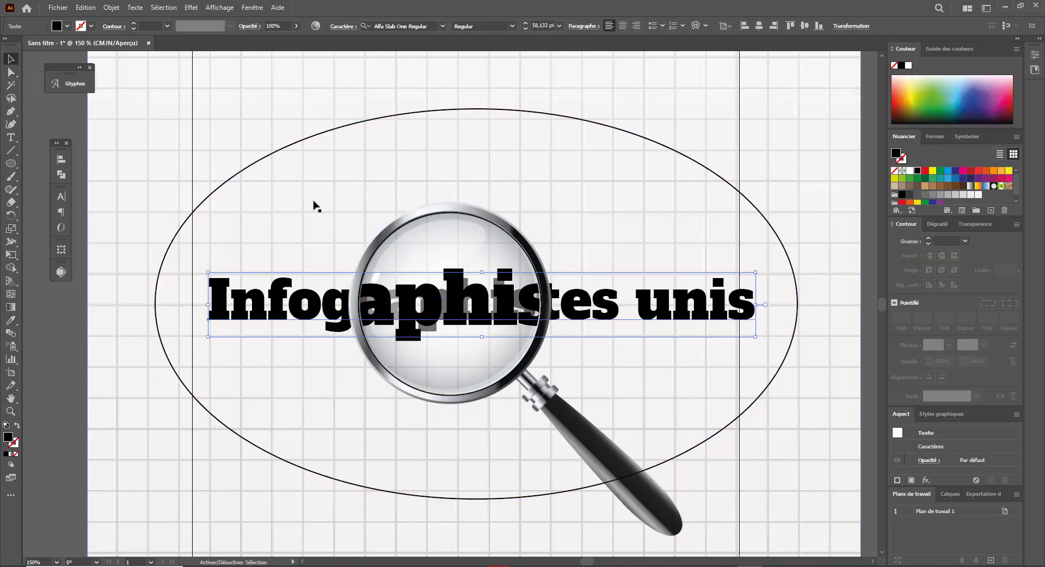
left_click(351, 130, "shift")
right_click(351, 129)
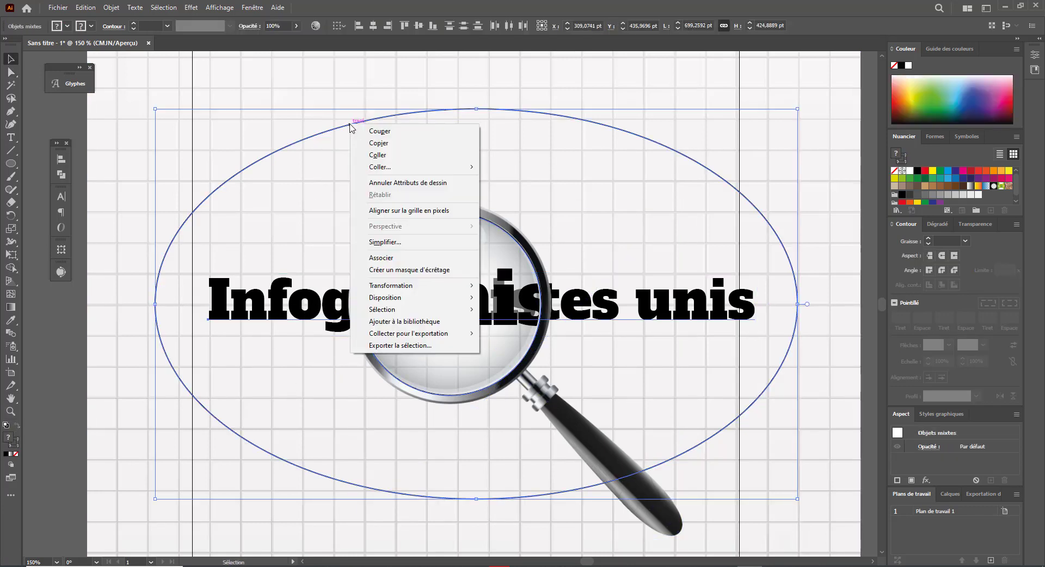
left_click(408, 270)
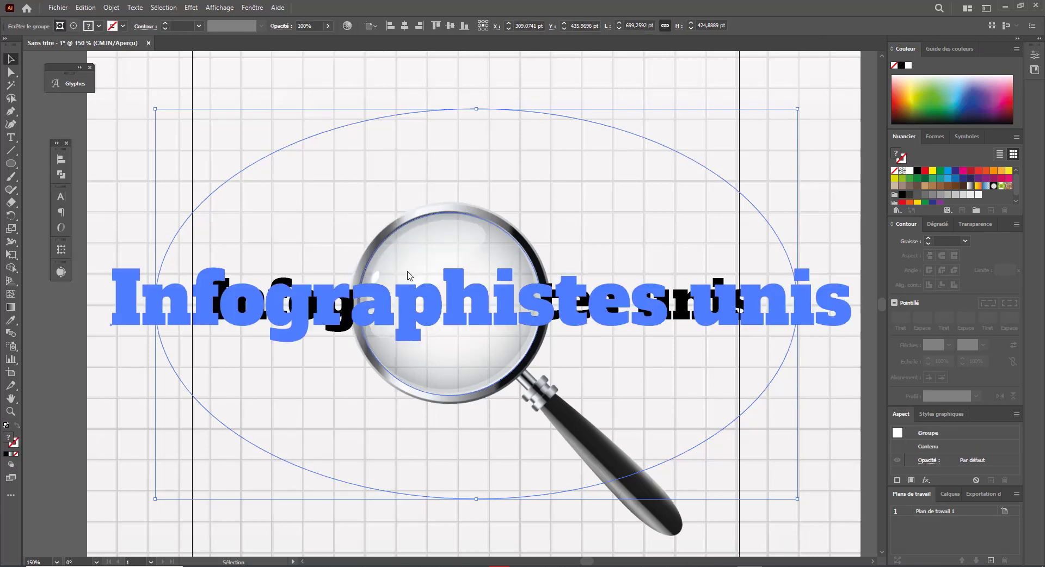
Send the clipped smaller text together with the grid background image to the back, behind the magnifying glass's rim
left_click(123, 409)
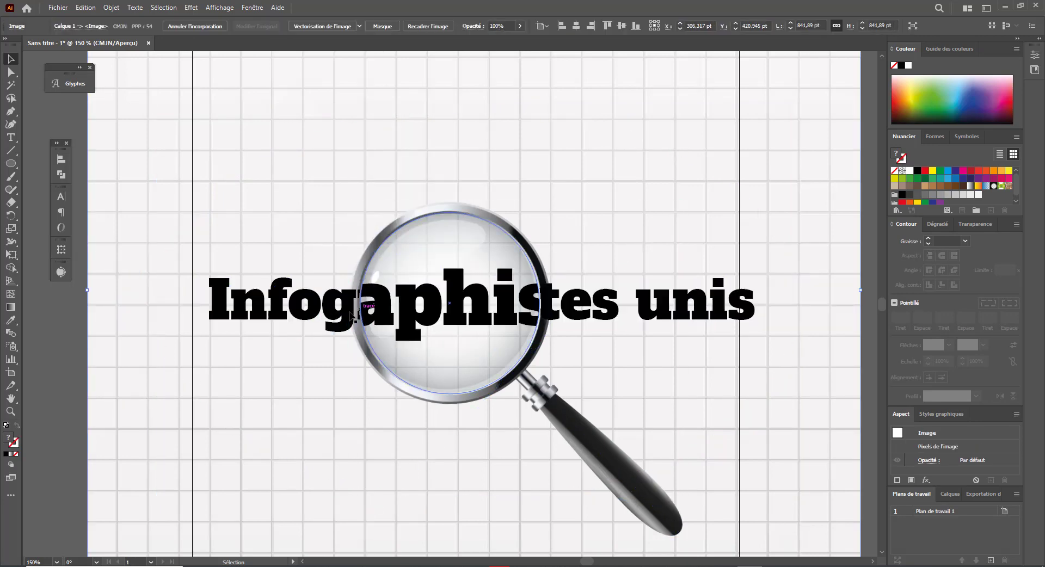
scroll(356, 297, "up", 5)
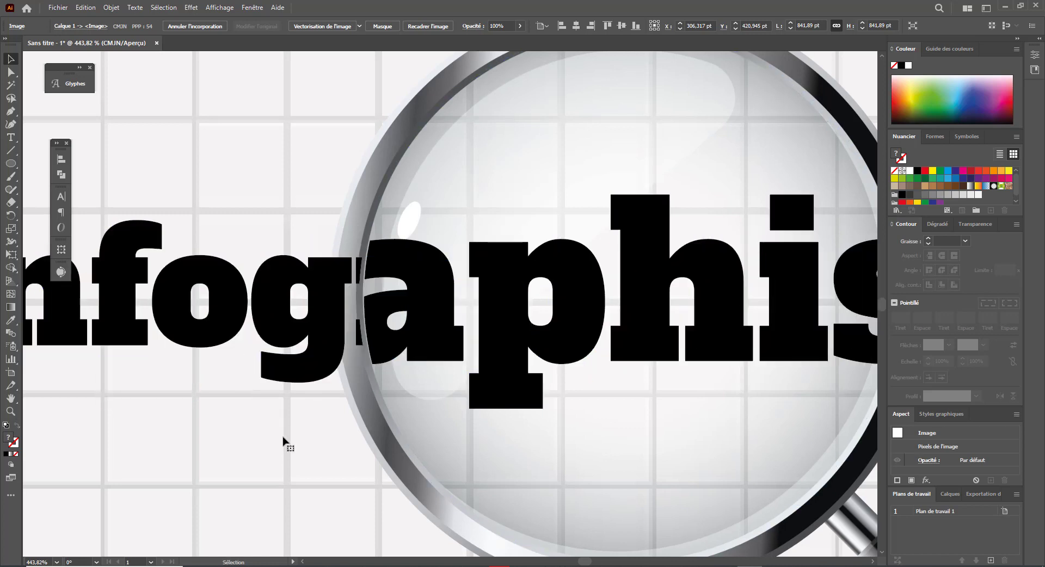
left_click(347, 345)
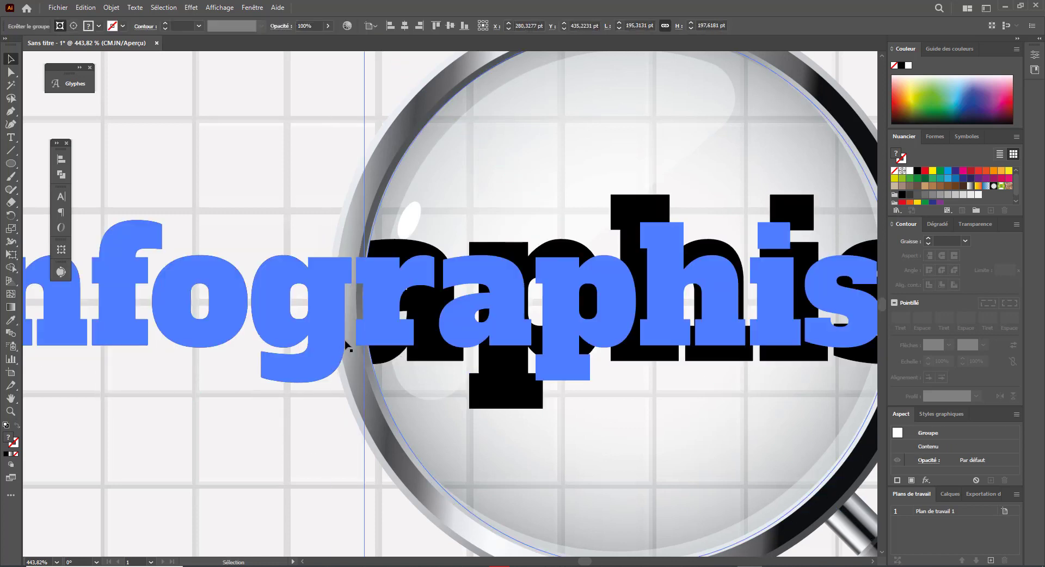
left_click(298, 335)
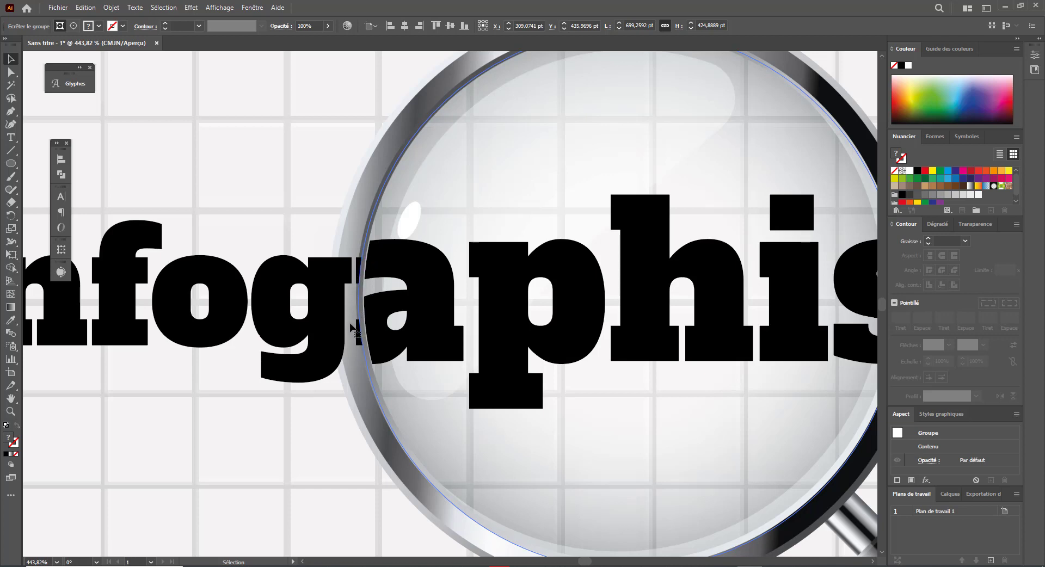
key("ctrl+0")
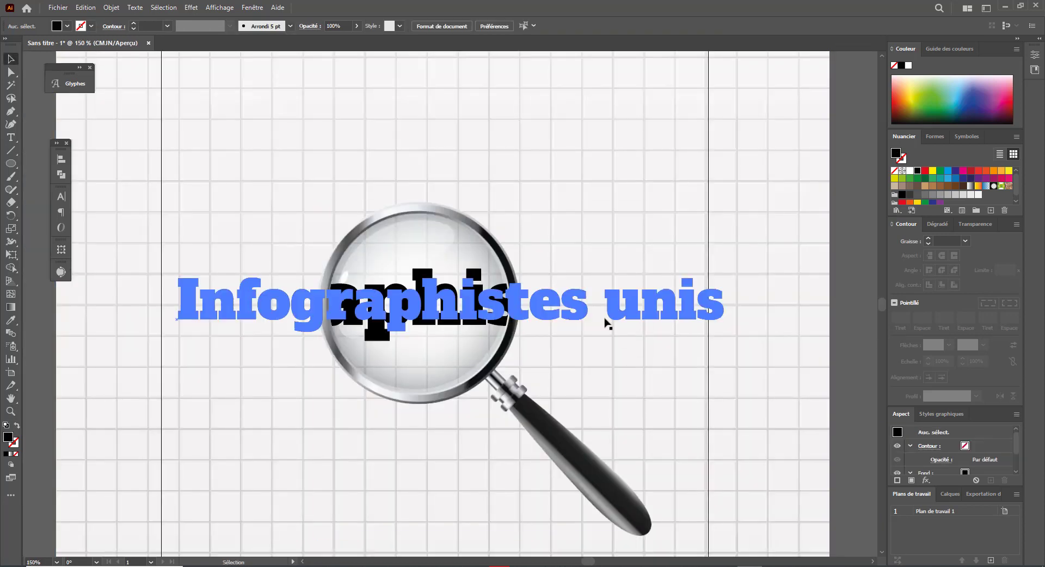
key("ctrl+a")
right_click(817, 407)
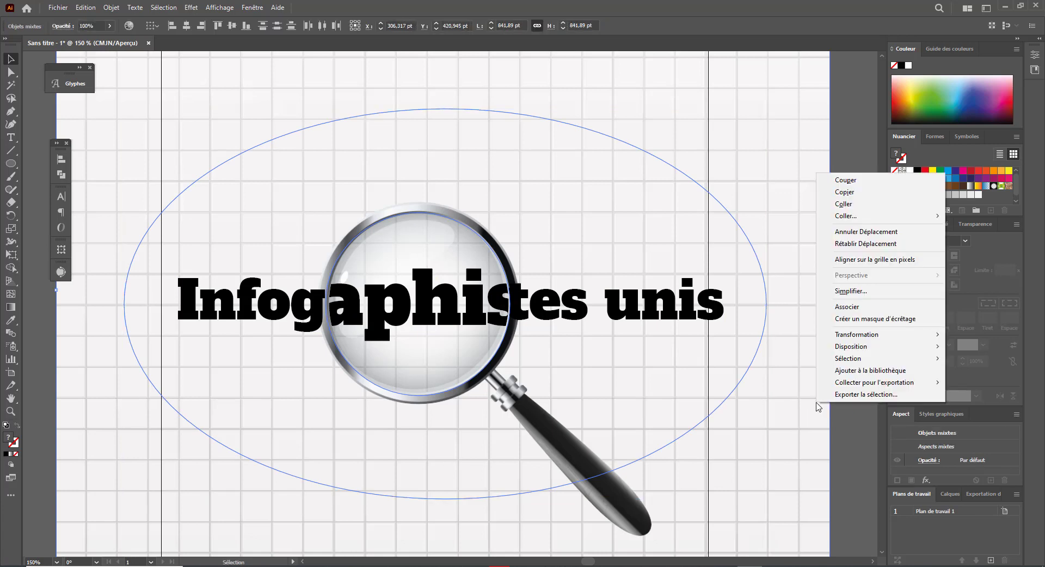
left_click(844, 459)
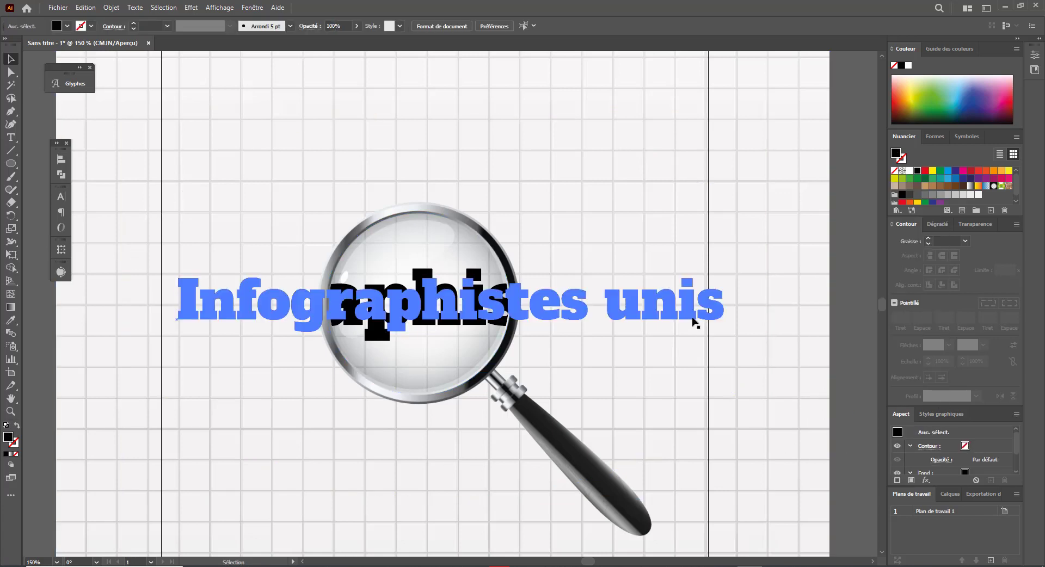
left_click(696, 325, "shift")
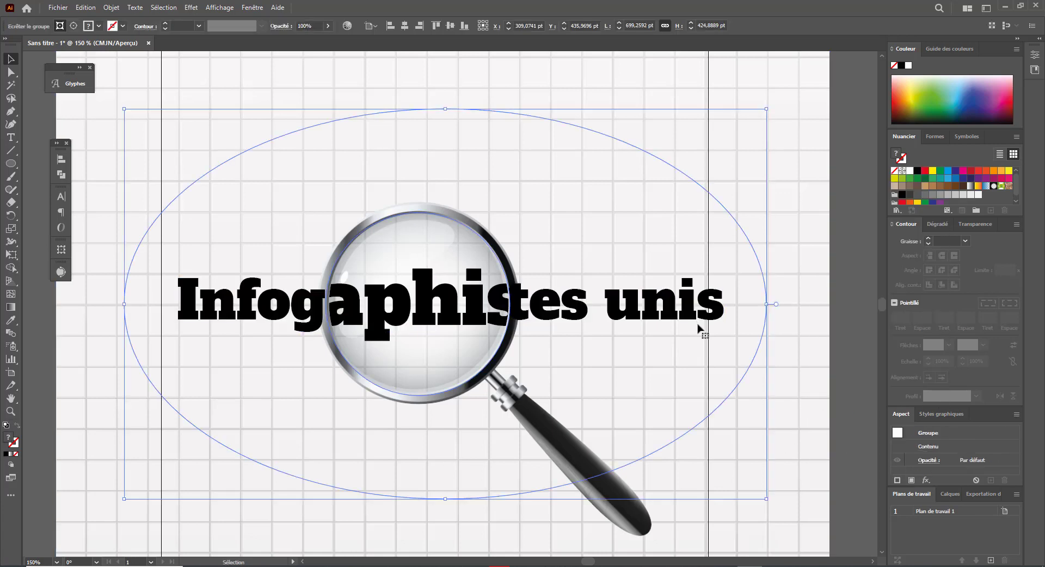
right_click(804, 431)
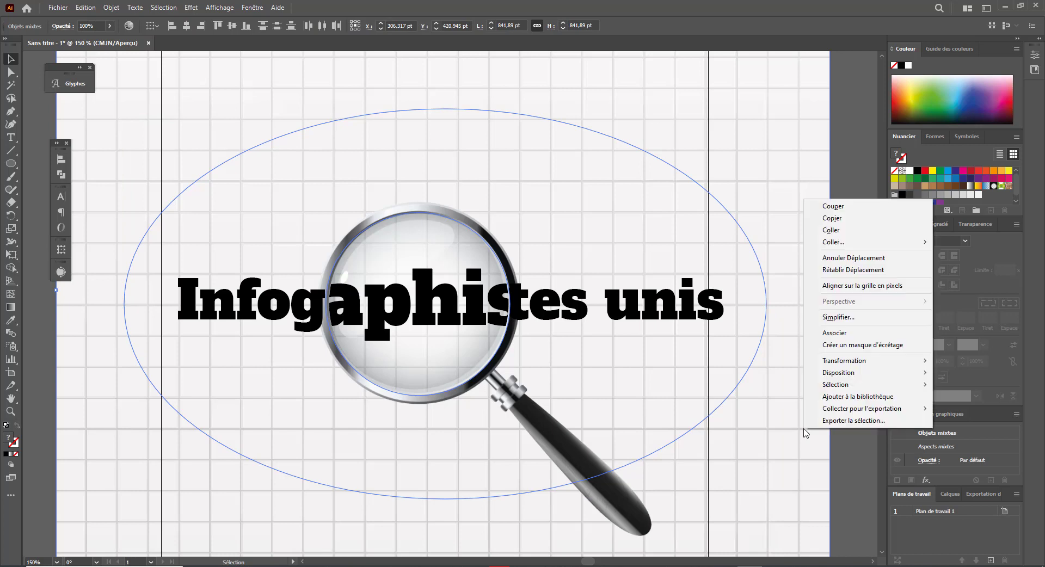
mouse_move(863, 375)
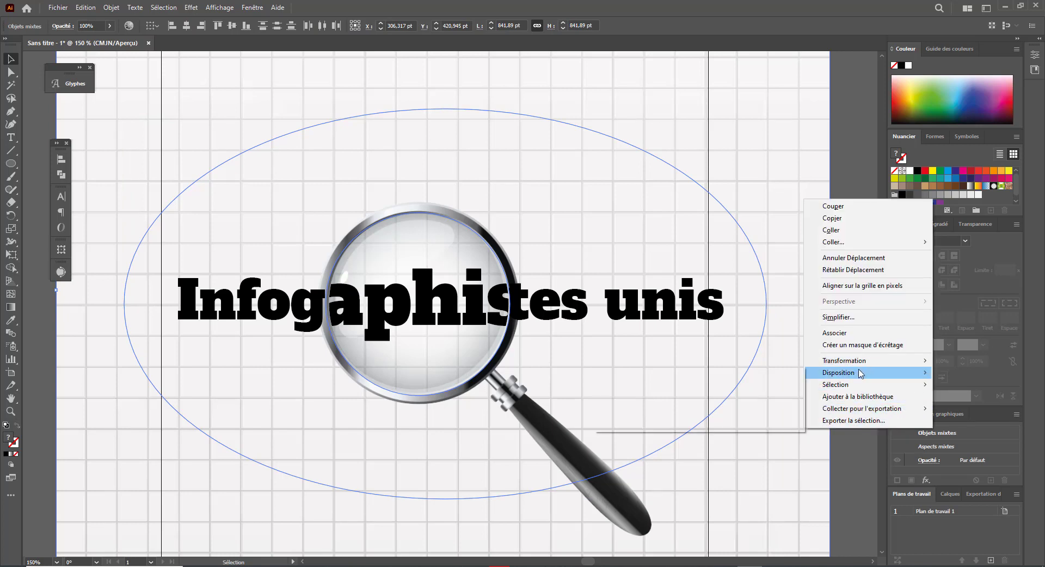
left_click(751, 409)
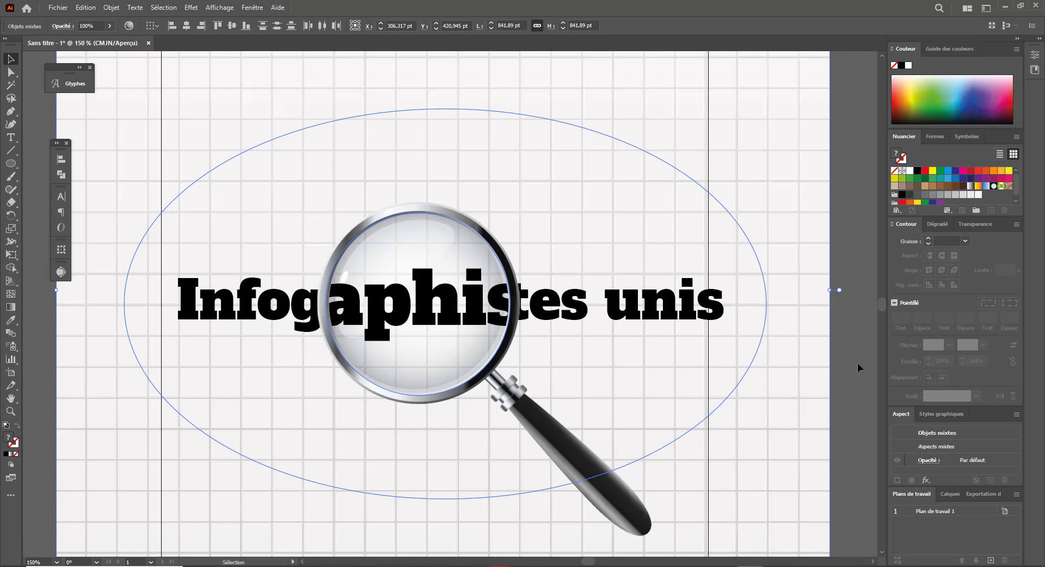
left_click(853, 378)
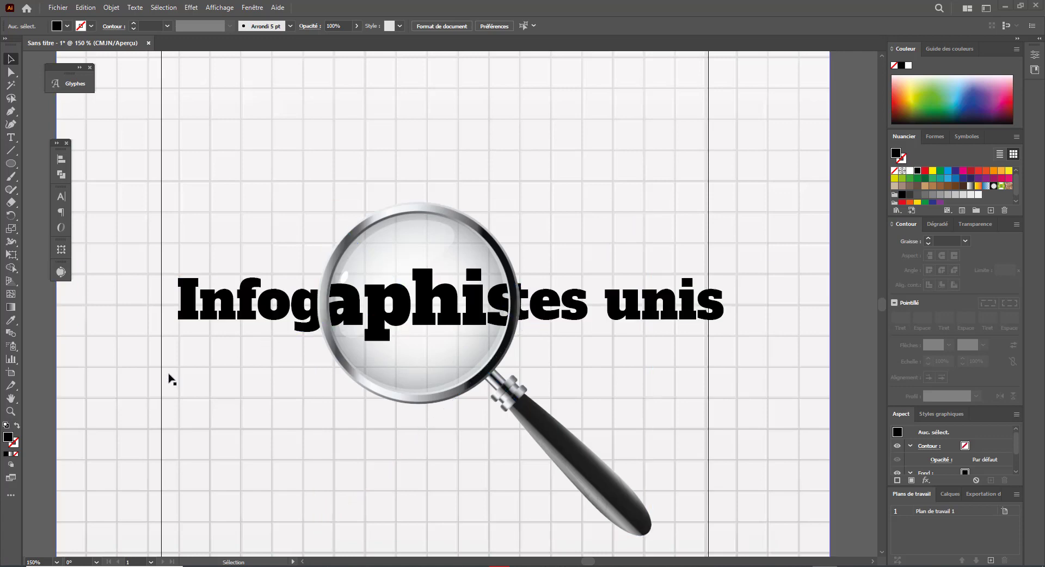
Paste a copy of the grid background image in front of the original and enlarge it proportionally from its center to about 1137 pt wide
left_click(92, 408)
key("ctrl+1")
key("ctrl+minus")
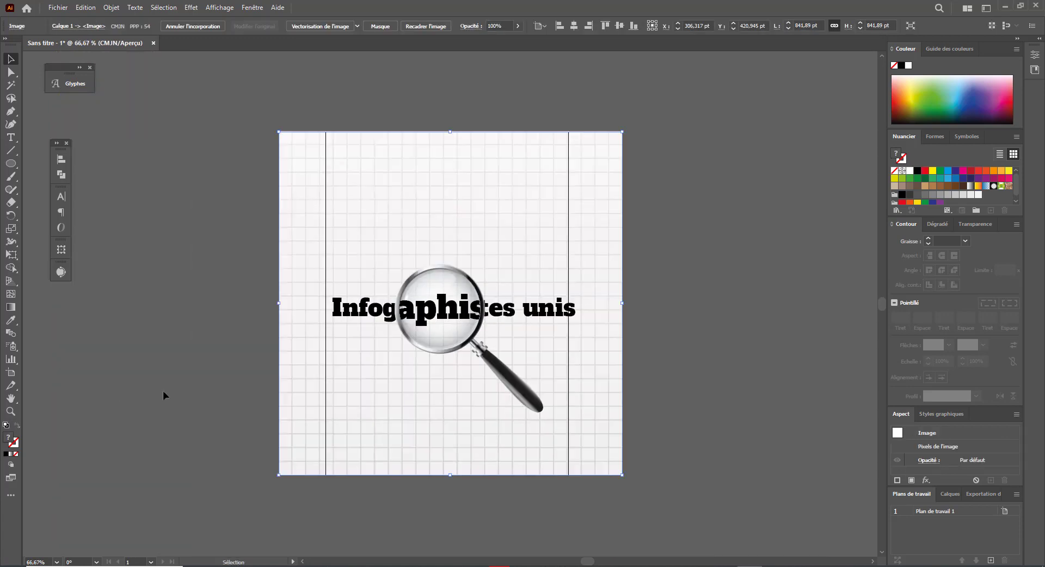
left_click(681, 368)
left_click_drag(380, 263, 476, 341)
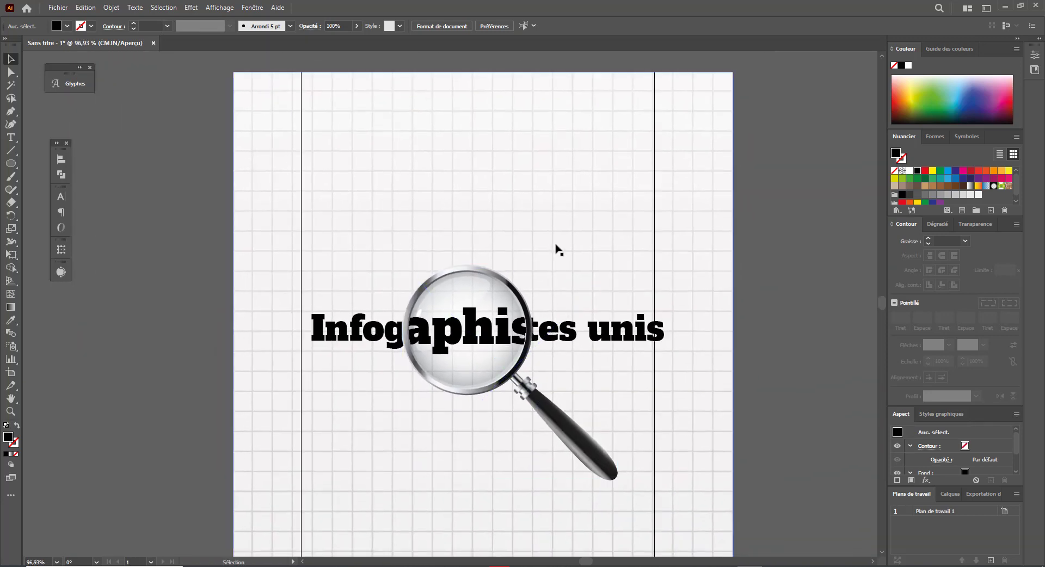
left_click(348, 329)
left_click(406, 297)
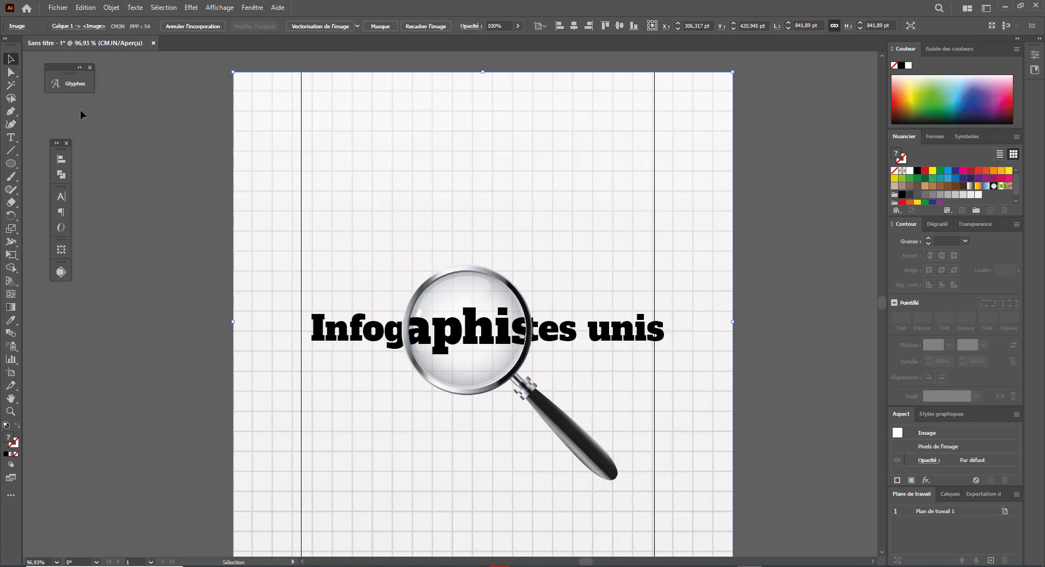
left_click(86, 8)
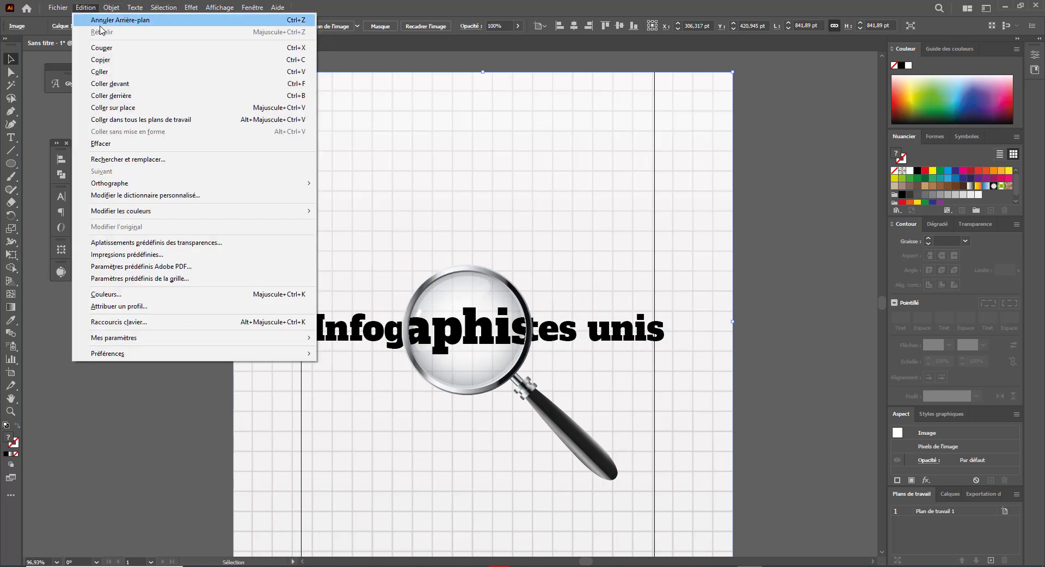
left_click(109, 61)
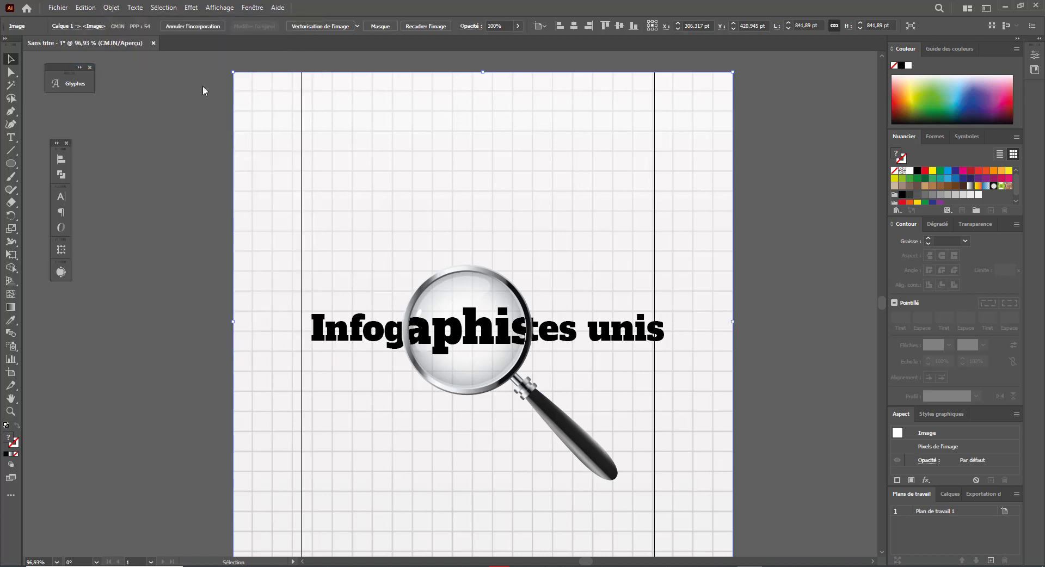
left_click(90, 10)
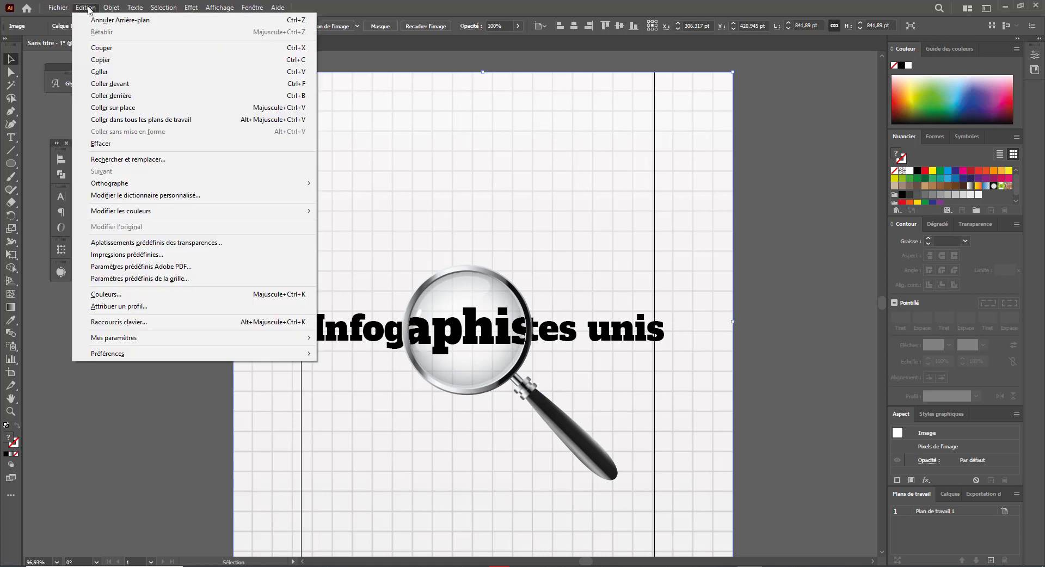
left_click(142, 89)
left_click_drag(734, 68, 845, 62)
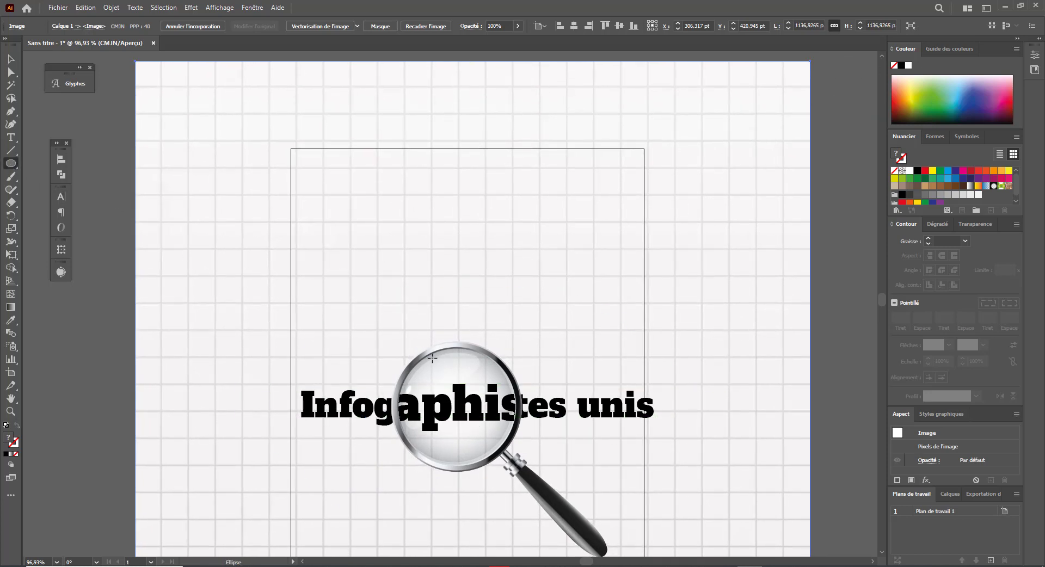
Draw a black circle over the lens, center it on the glass and scale it to about 198 pt to fit inside the rim
mouse_move(424, 357)
left_mouse_down()
mouse_move(571, 493)
mouse_move(554, 487)
left_mouse_up()
key("v")
left_click_drag(515, 453, 482, 436)
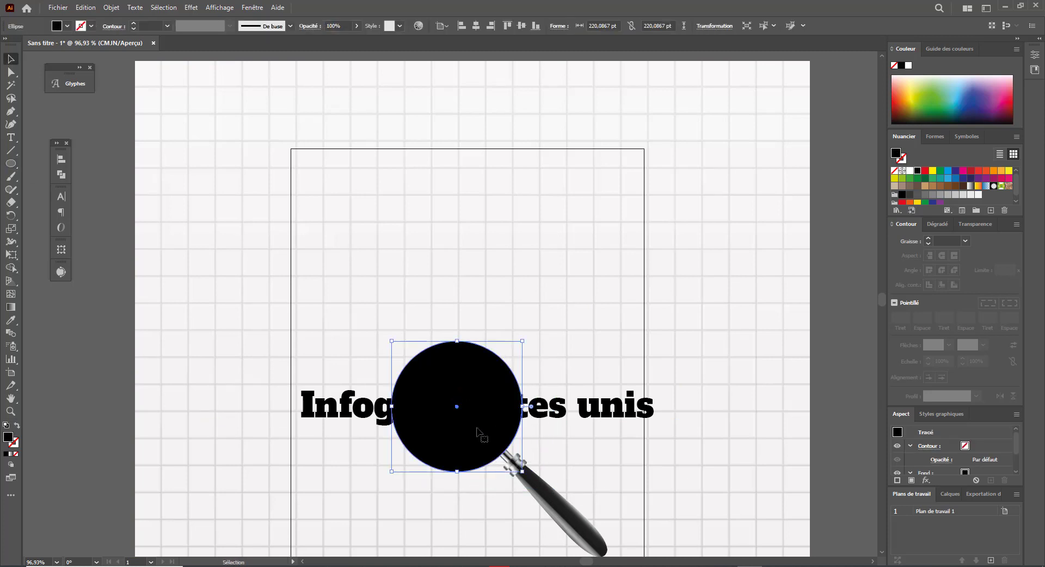
mouse_move(524, 342)
left_mouse_down()
mouse_move(511, 350)
mouse_move(520, 349)
left_mouse_up()
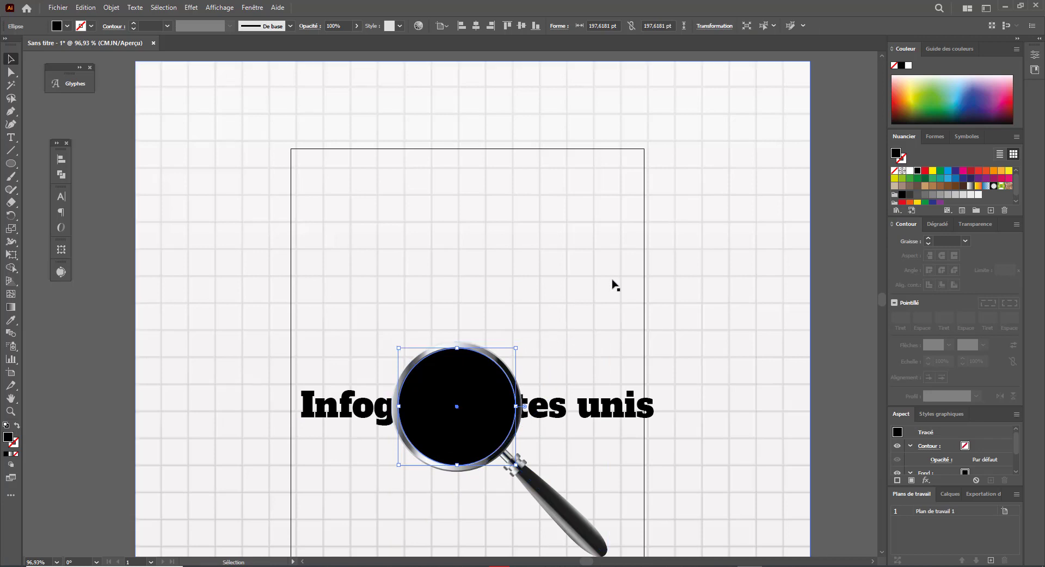
Use the black circle as a clipping mask on the enlarged grid image
left_click(638, 289, "shift")
right_click(585, 294)
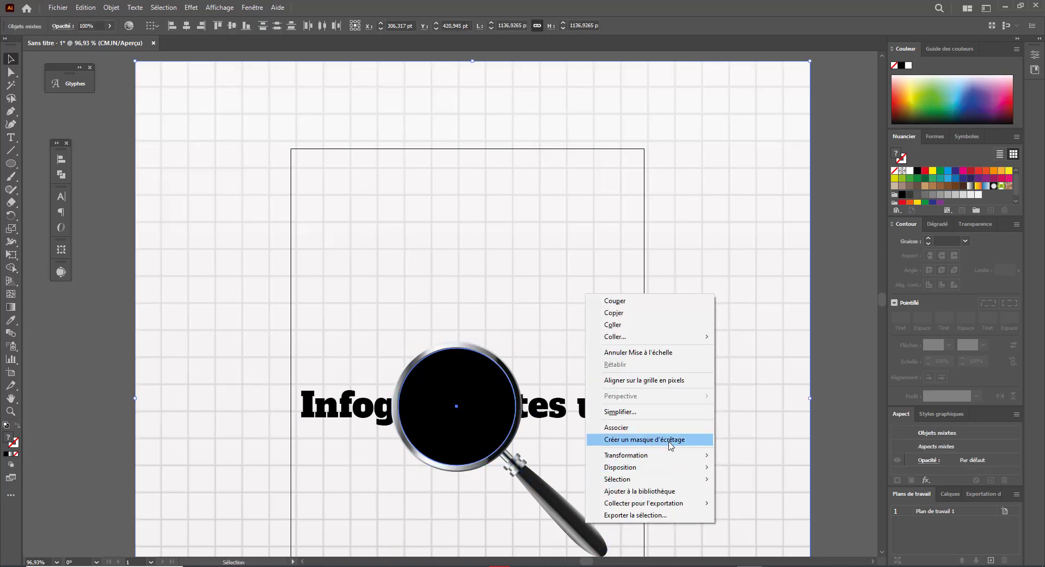
left_click(644, 440)
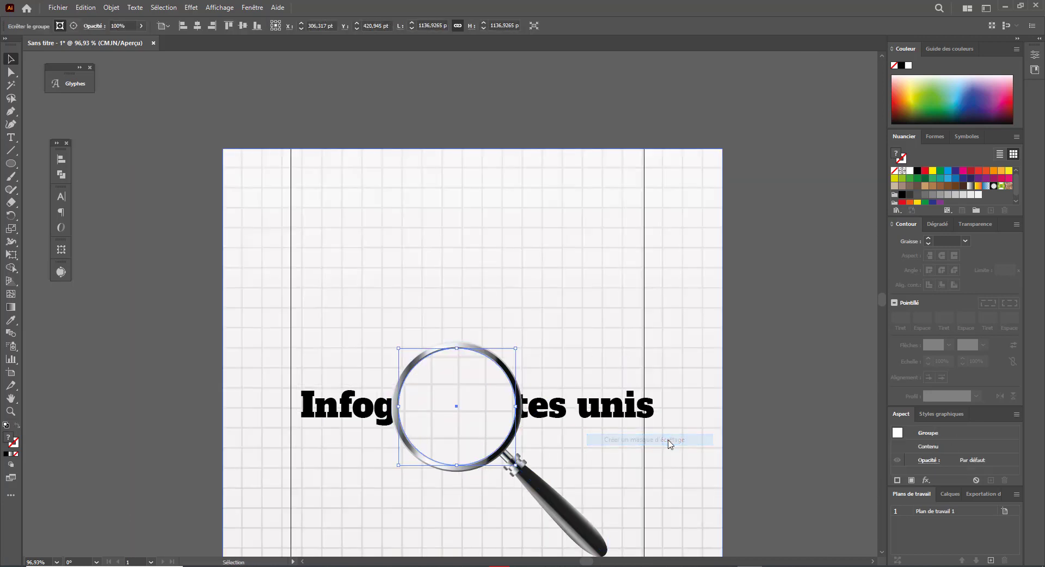
left_click(774, 395)
Bring the magnifying glass image to the front, above the clipped grid
left_click(437, 425)
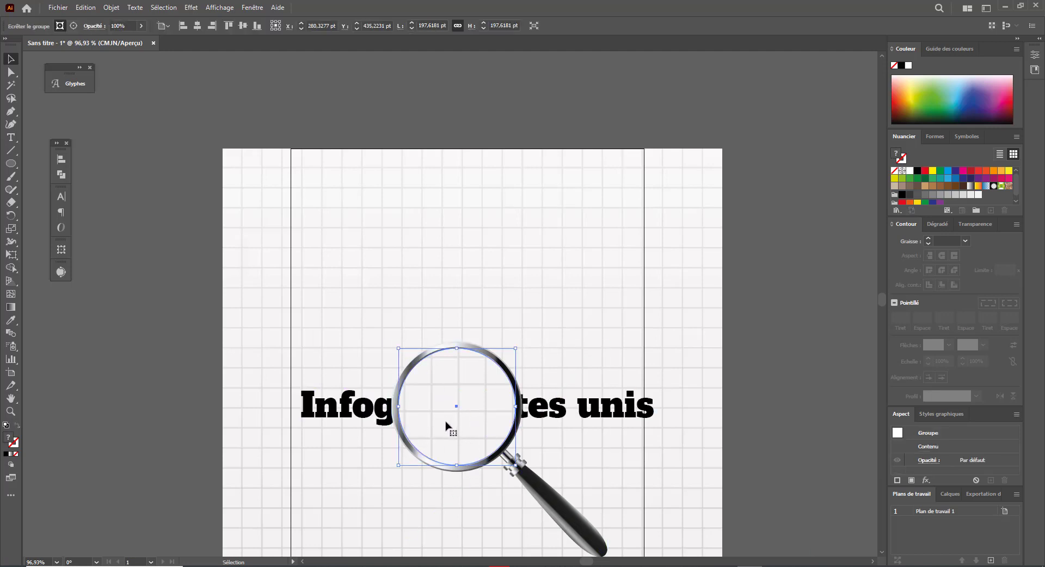
left_click(462, 423)
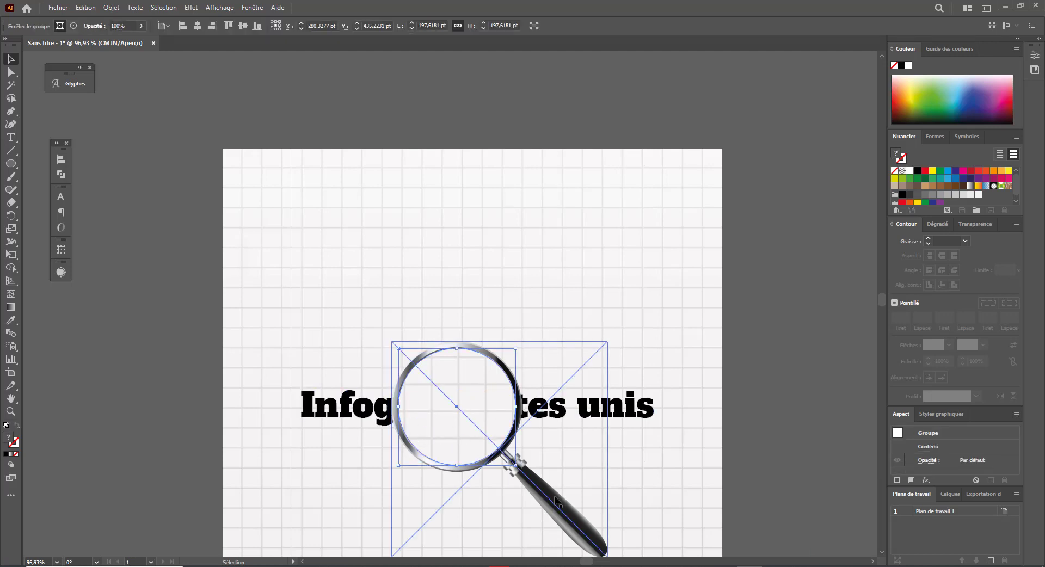
right_click(521, 476)
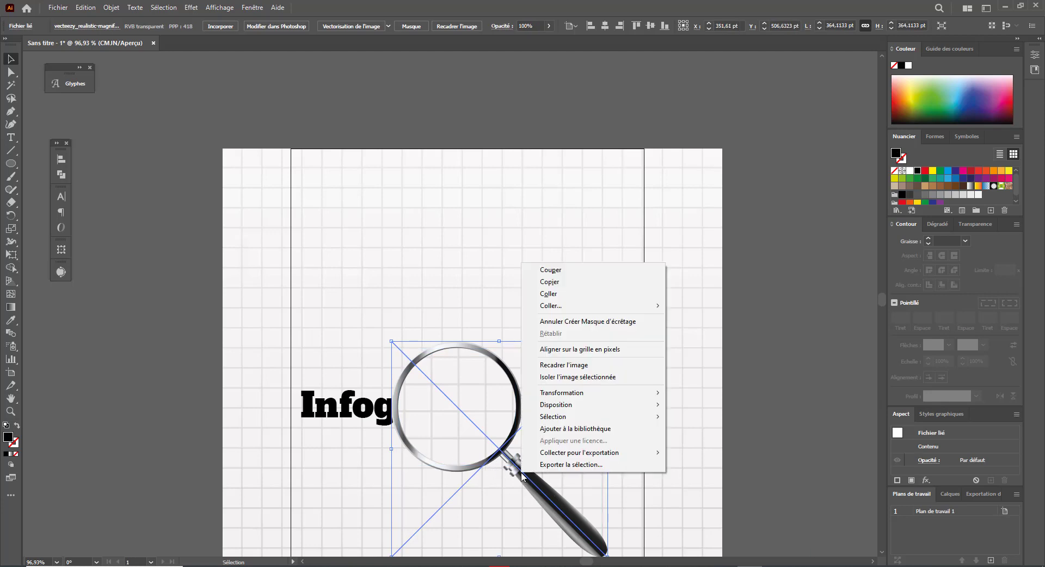
mouse_move(592, 404)
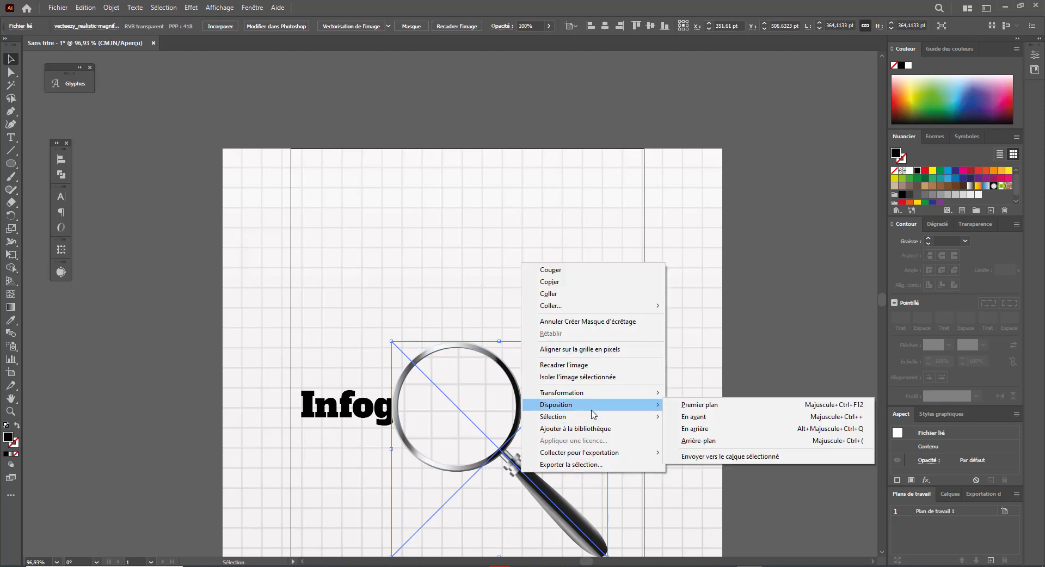
left_click(708, 405)
left_click(735, 435)
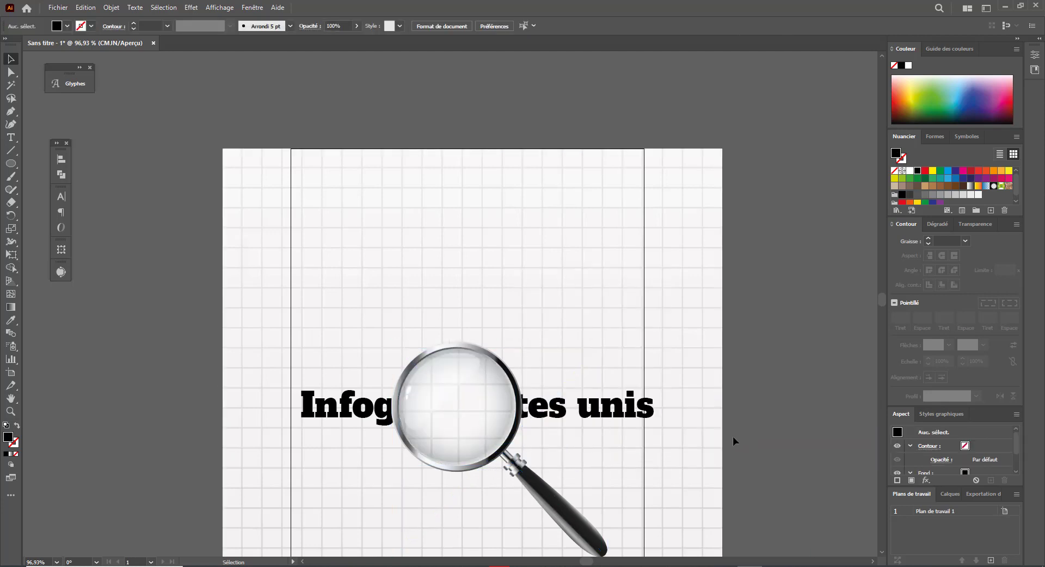
Try to select the enlarged text hidden beneath the clipped grid inside the lens
left_click(367, 423)
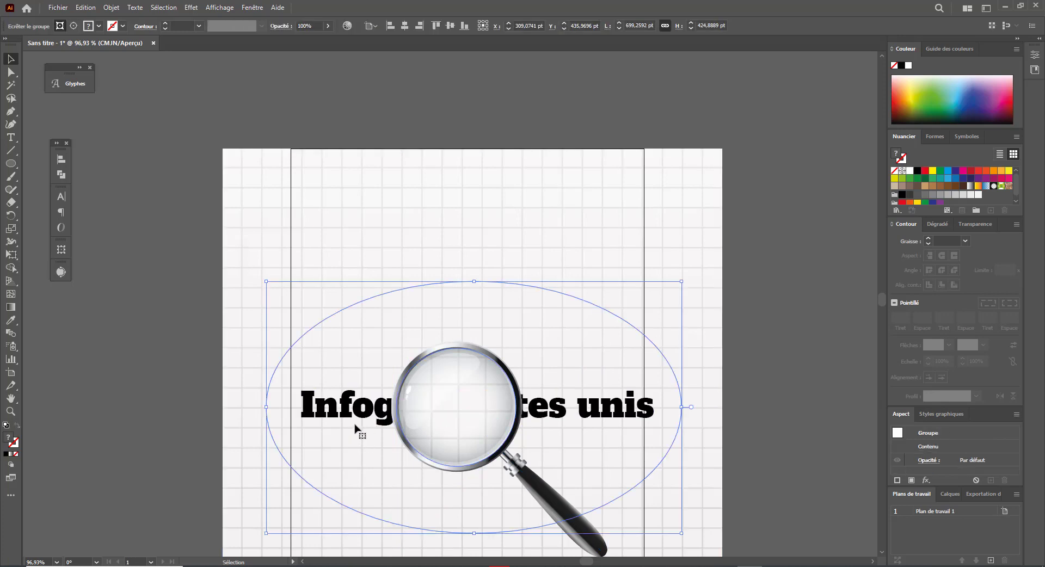
left_click(482, 249)
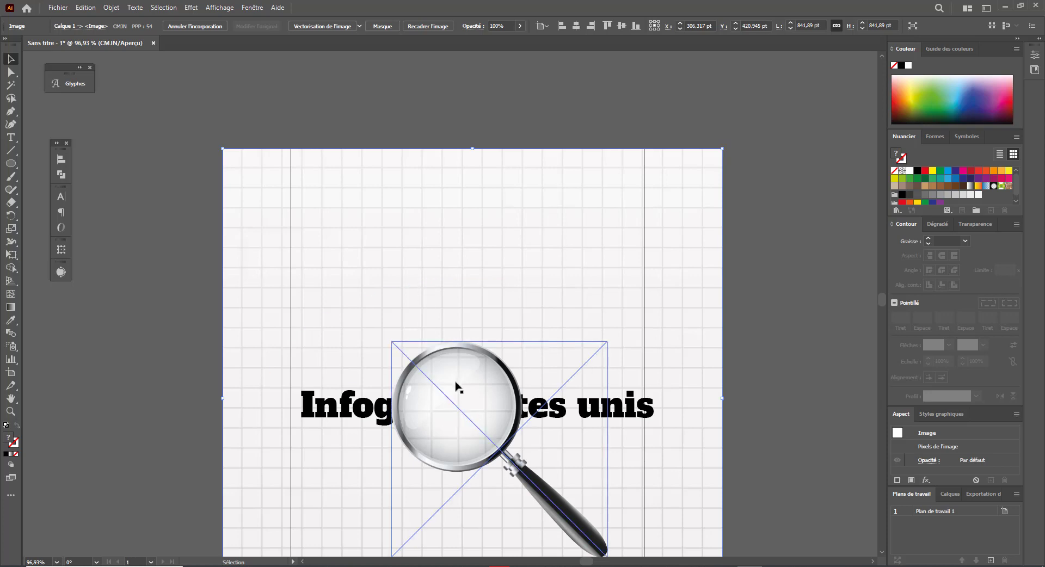
left_click(467, 394)
key("a")
left_click(359, 430)
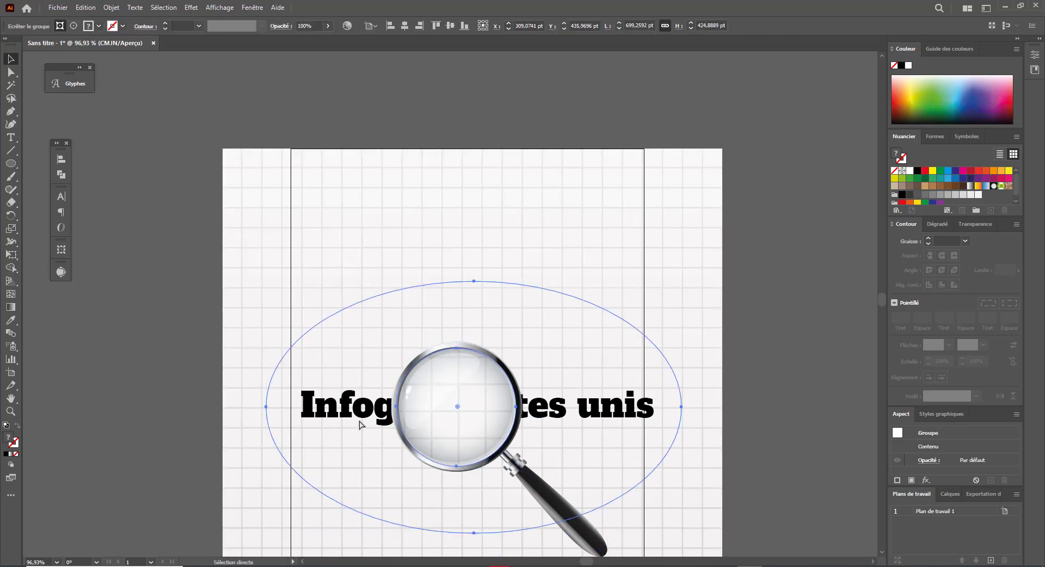
Select the clipping group of the enlarged text in outline view, bring it to the front and return to the preview
key("ctrl+y")
key("v")
left_click(182, 431)
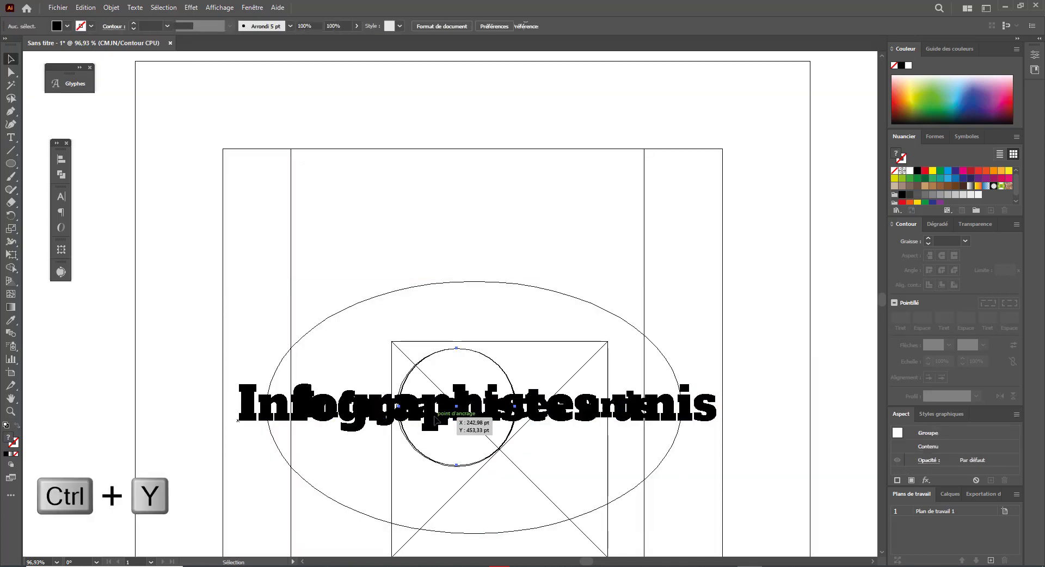
left_click(324, 413)
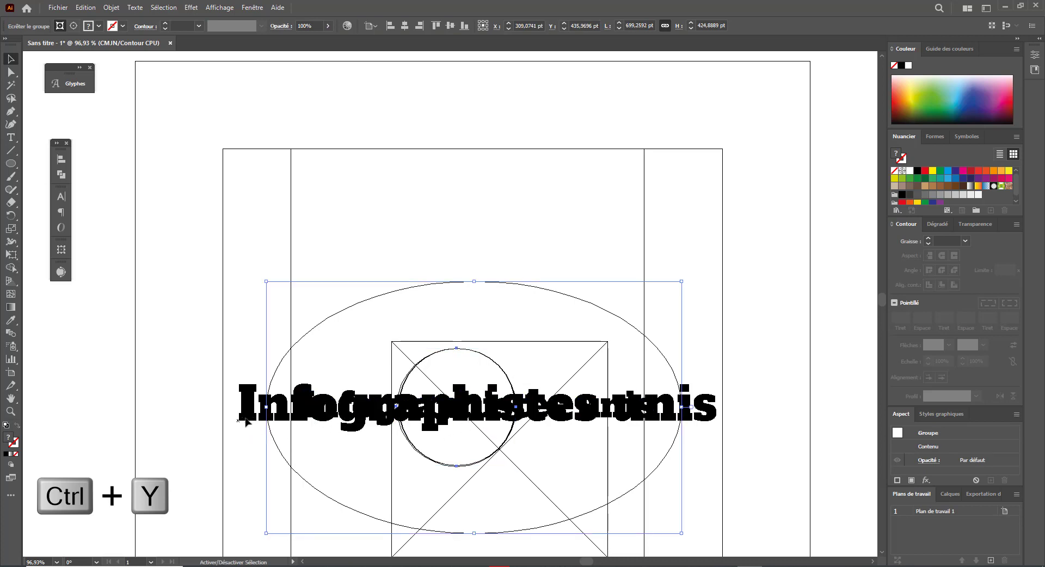
left_click(185, 412)
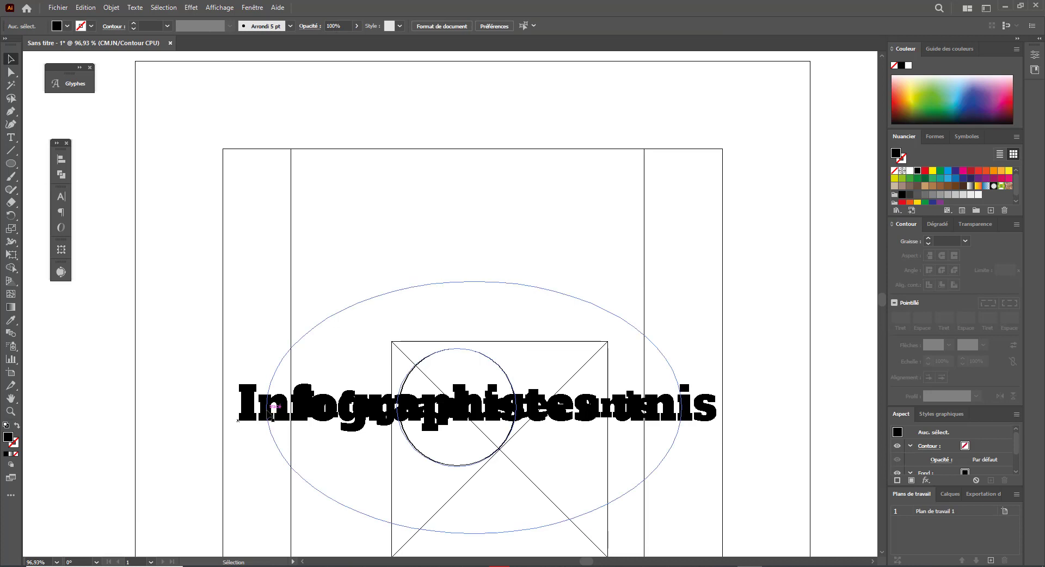
left_click(278, 373)
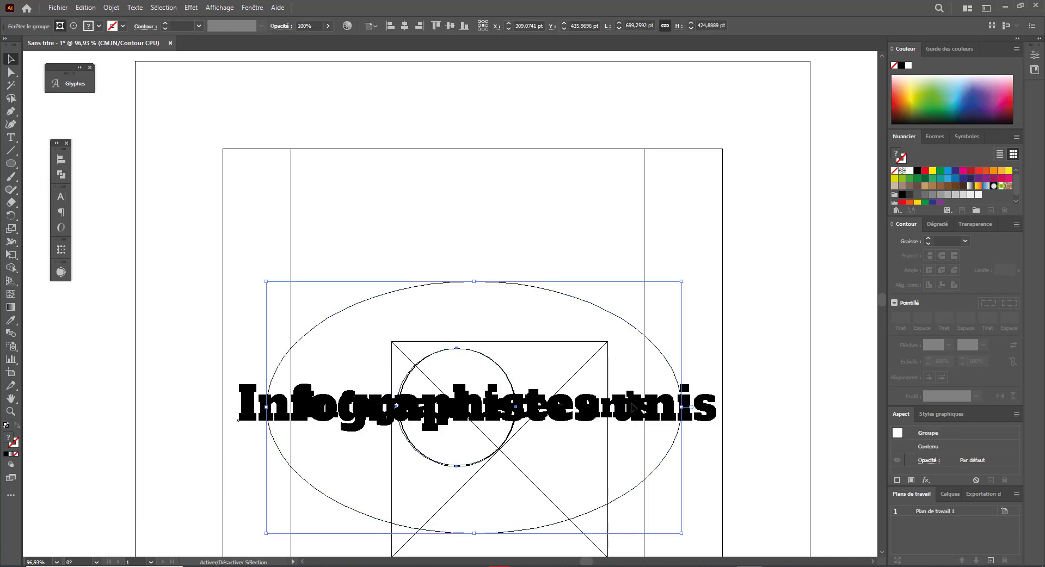
right_click(429, 411)
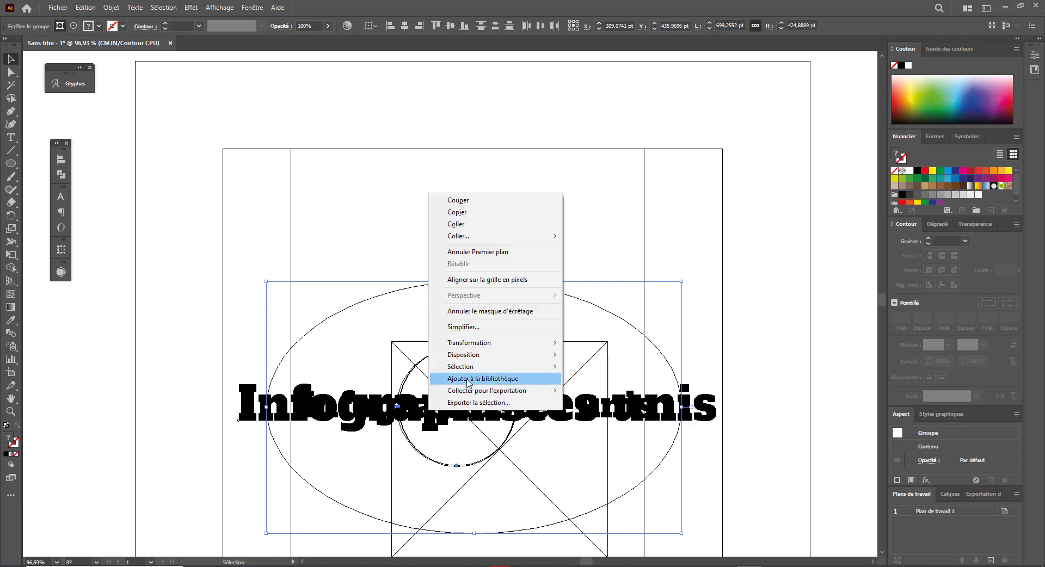
mouse_move(474, 355)
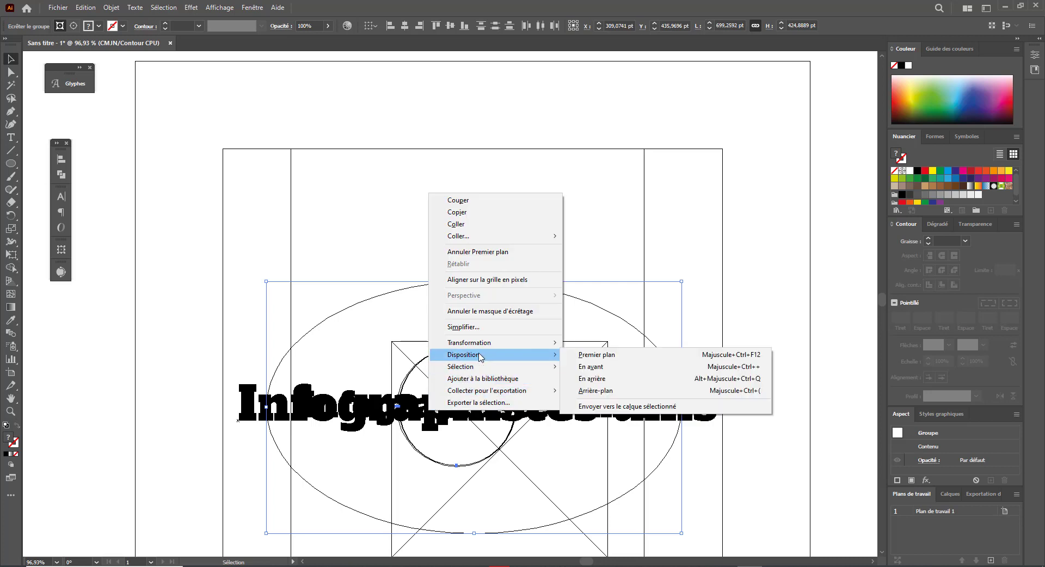
left_click(625, 355)
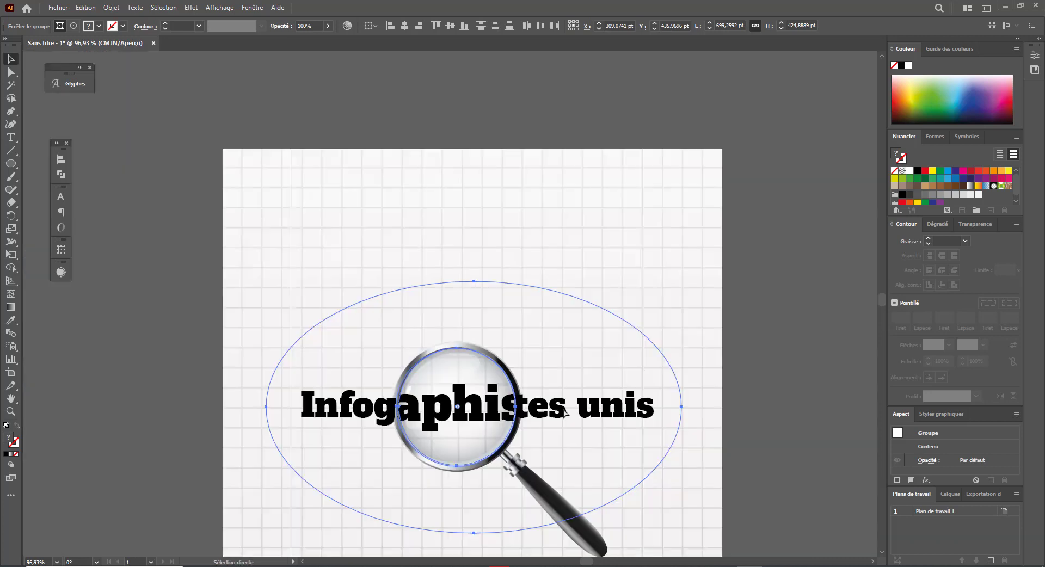
key("ctrl+y")
left_click(786, 411)
Bring the magnifying glass image to the front, above the enlarged text
left_click(466, 450)
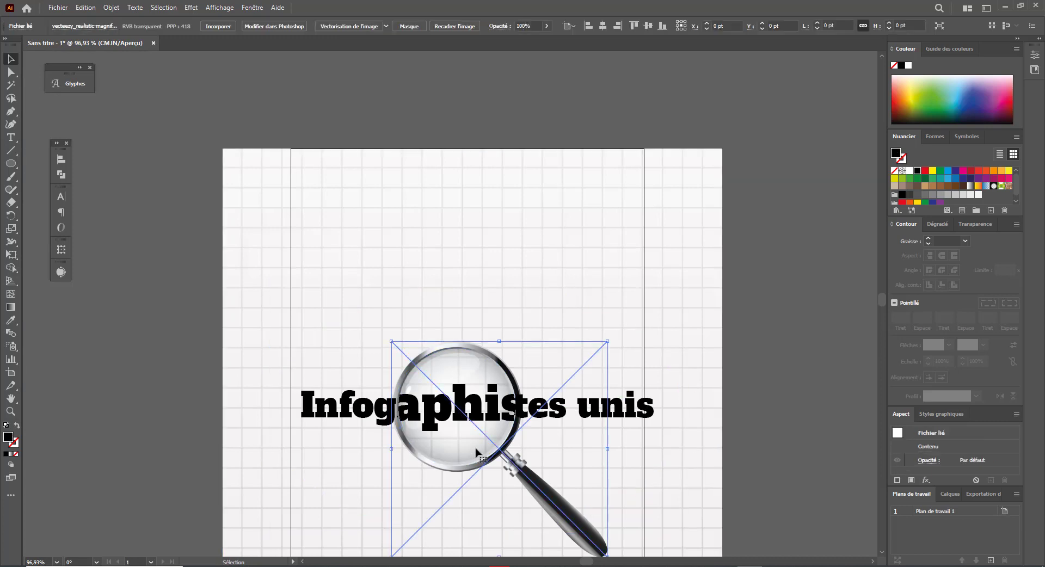
left_click(686, 484)
left_click(559, 503)
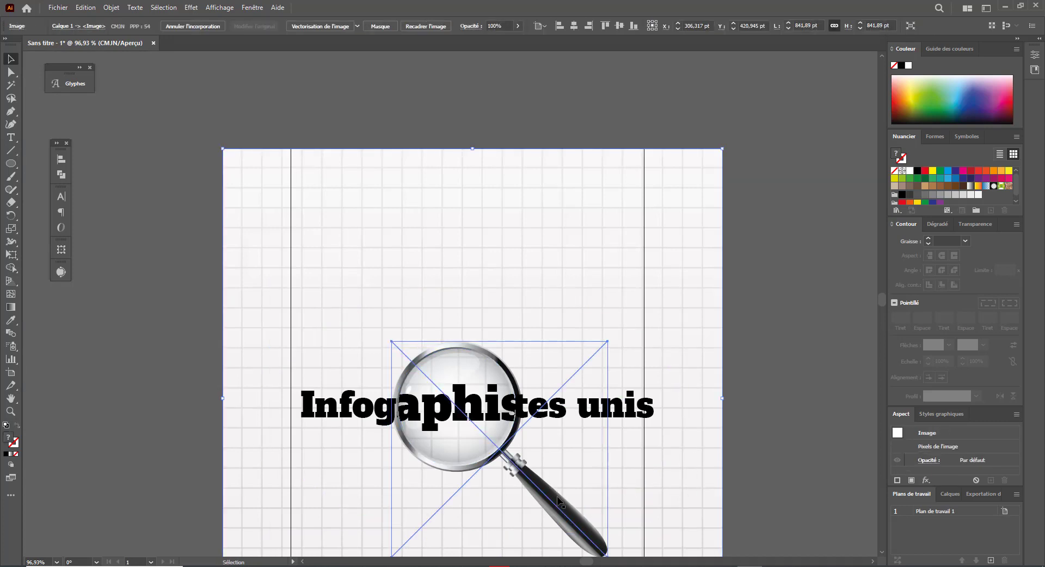
right_click(558, 501)
mouse_move(694, 430)
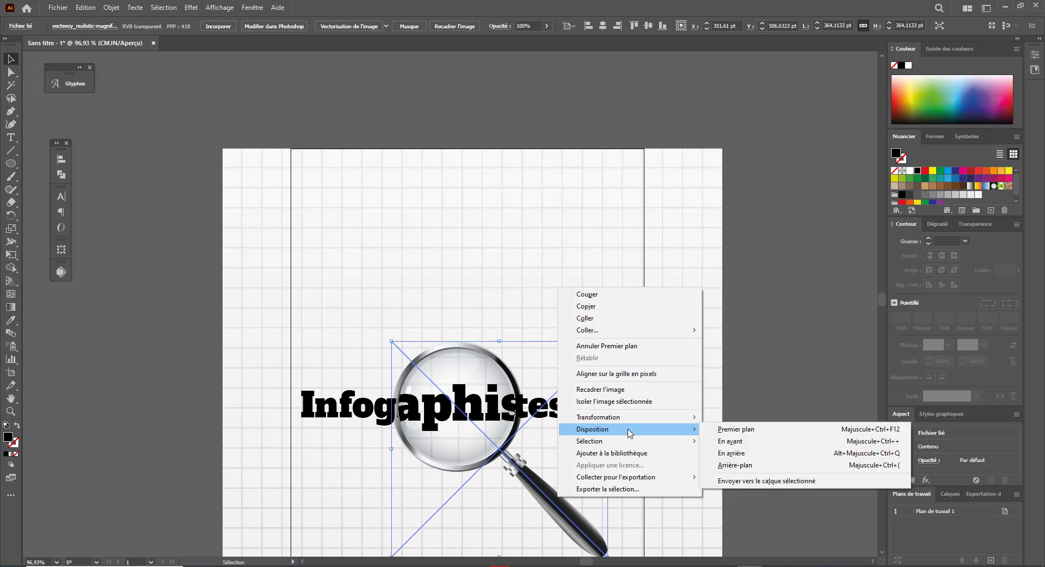
left_click(773, 429)
left_click(781, 438)
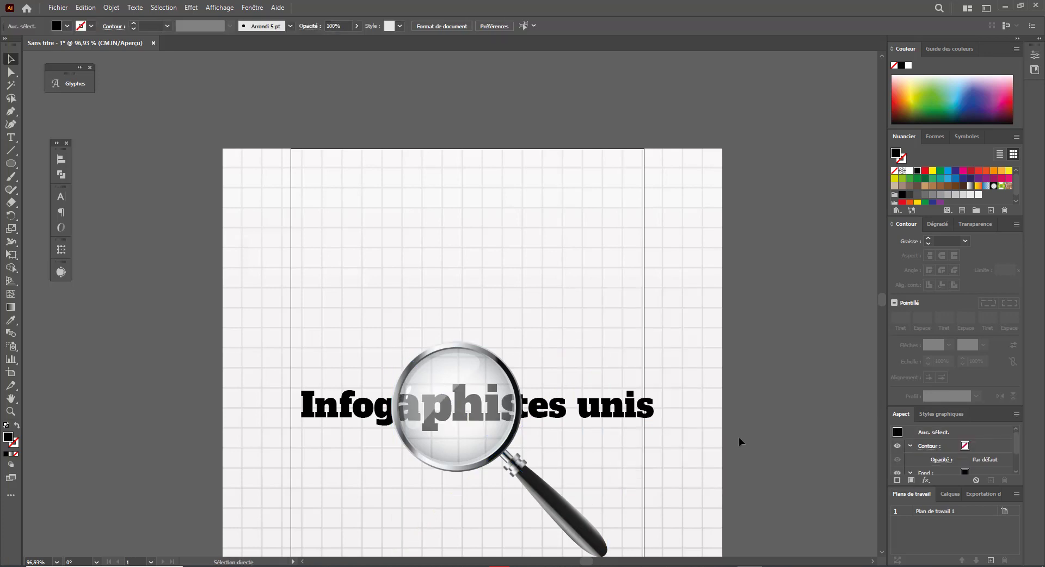
Scale the magnifying glass and all text together, without the background grid, down to about 560 pt wide
key("ctrl+minus")
left_click_drag(660, 411, 679, 412)
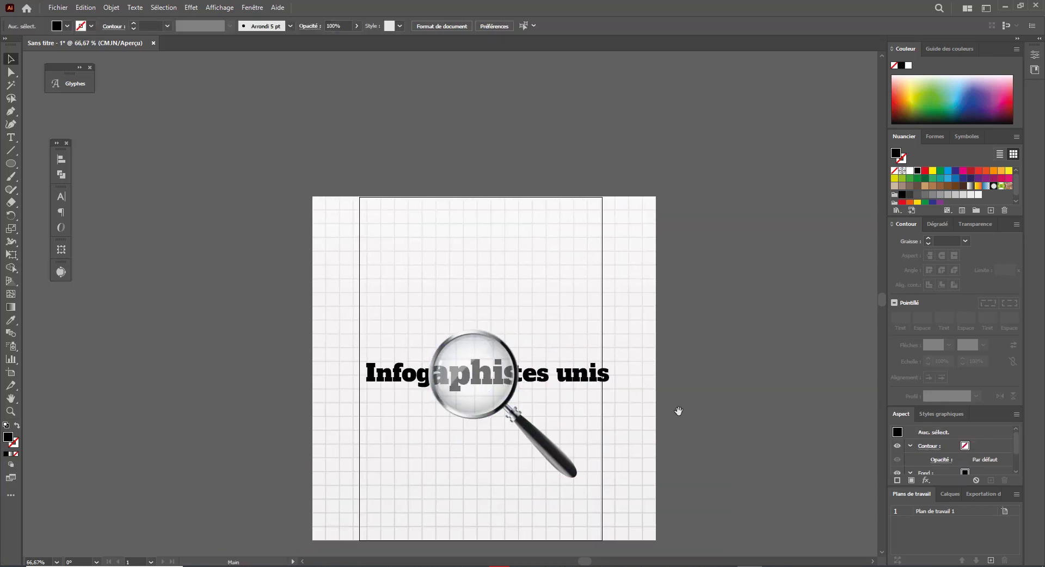
left_click_drag(525, 428, 685, 465)
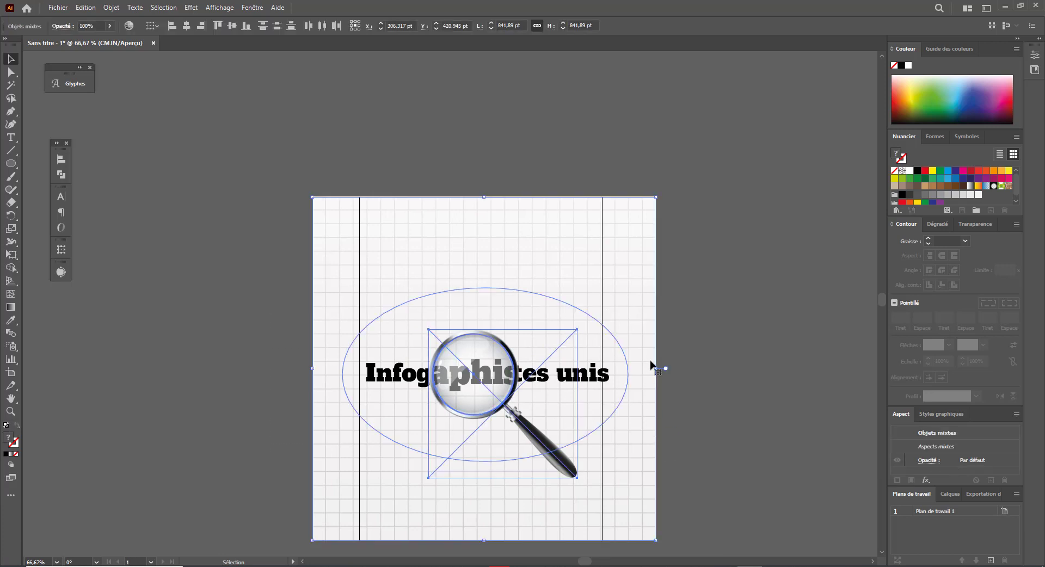
left_click(649, 303, "shift")
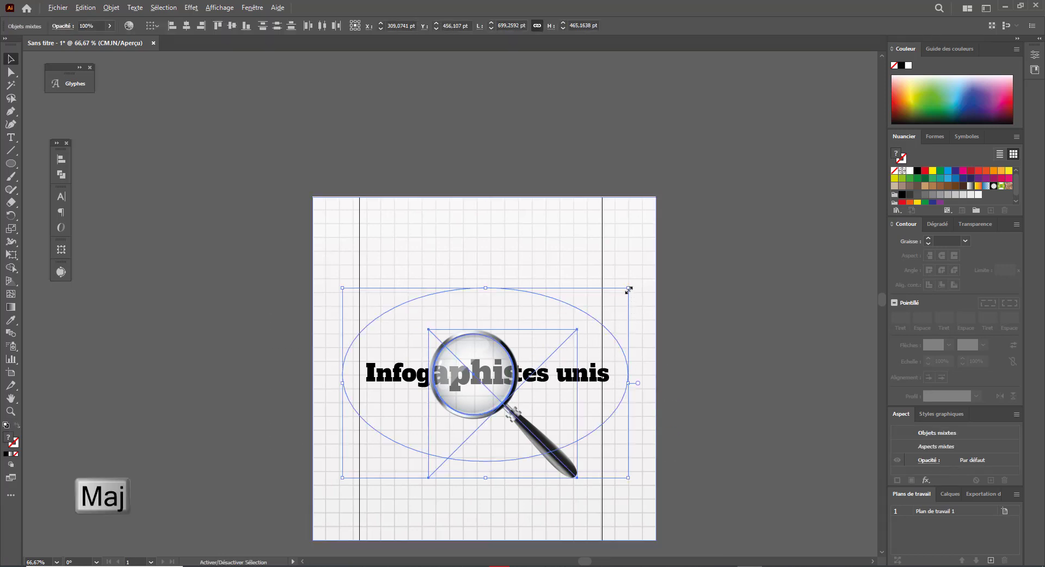
left_click_drag(629, 291, 615, 306)
left_click(681, 416)
Try to recolour the original text dark blue by filling its whole clipping group, and undo the fill
key("z")
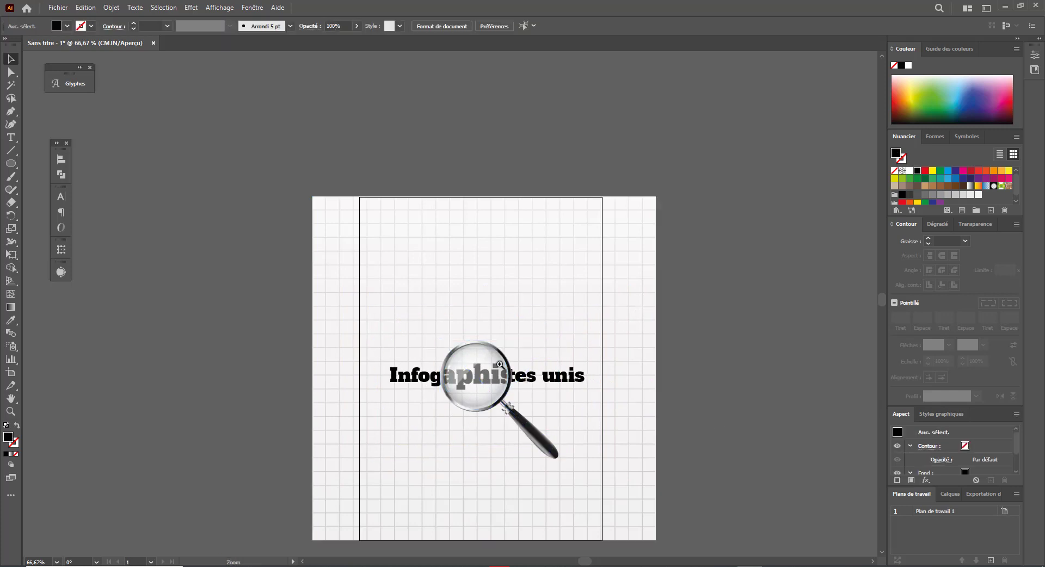
left_click(500, 364)
left_click_drag(586, 459, 583, 345)
key("ctrl+plus")
key("ctrl+plus")
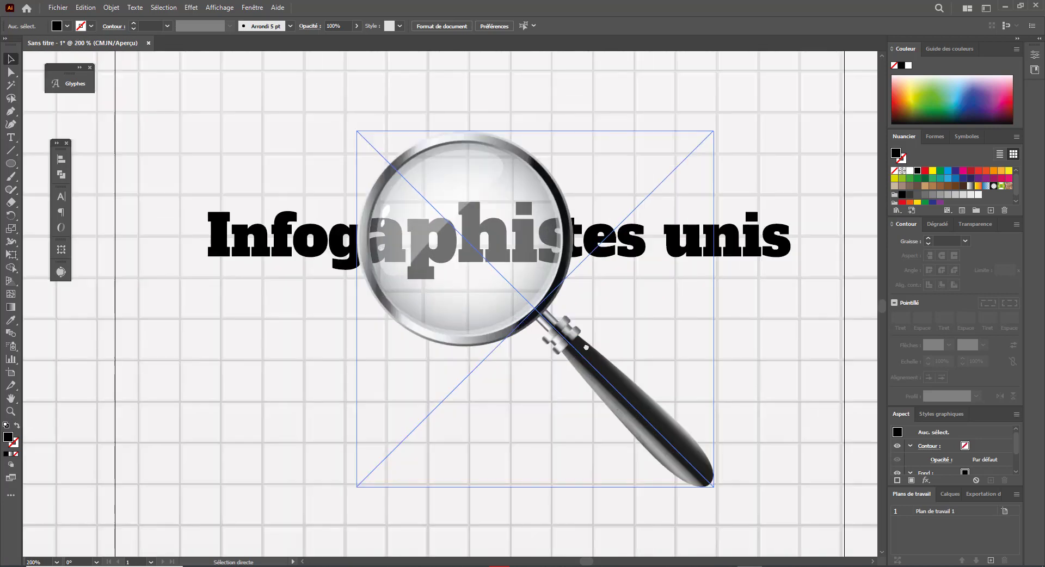
key("ctrl+minus")
left_click(677, 266)
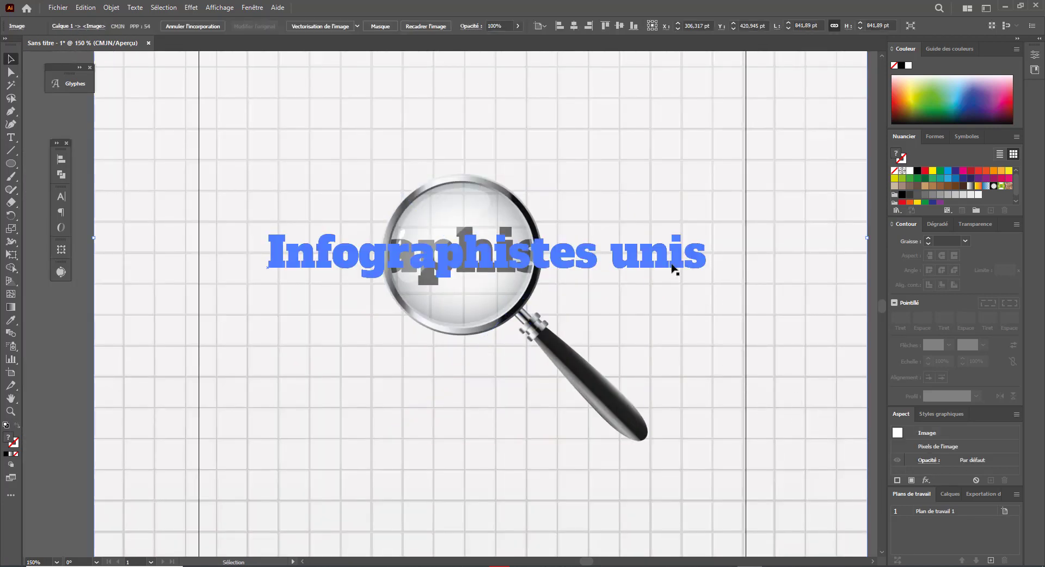
left_click(955, 171)
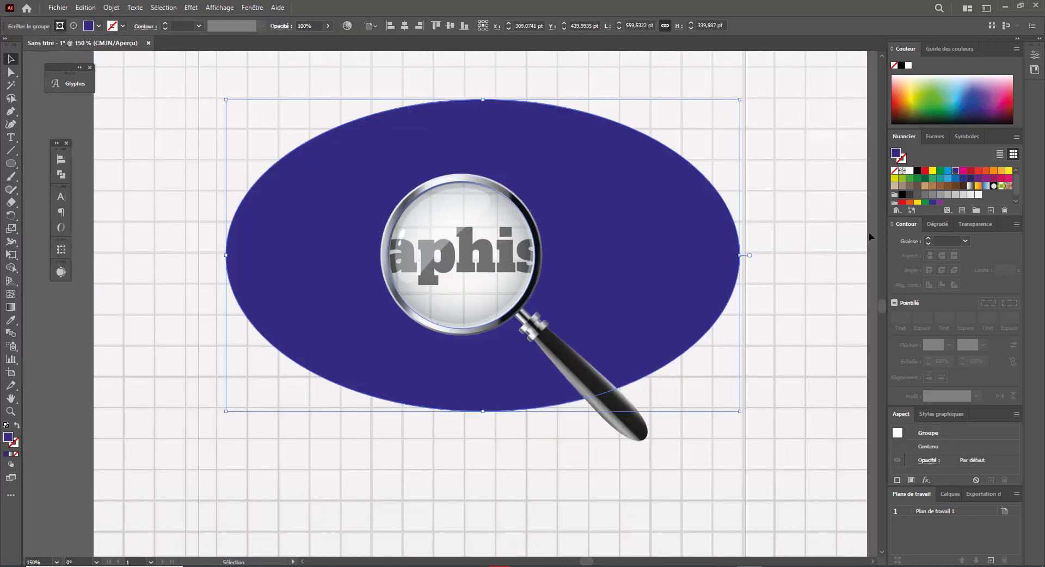
key("ctrl+z")
Select only the original text inside its clipping group and set its fill to purple
left_click(719, 306)
key("a")
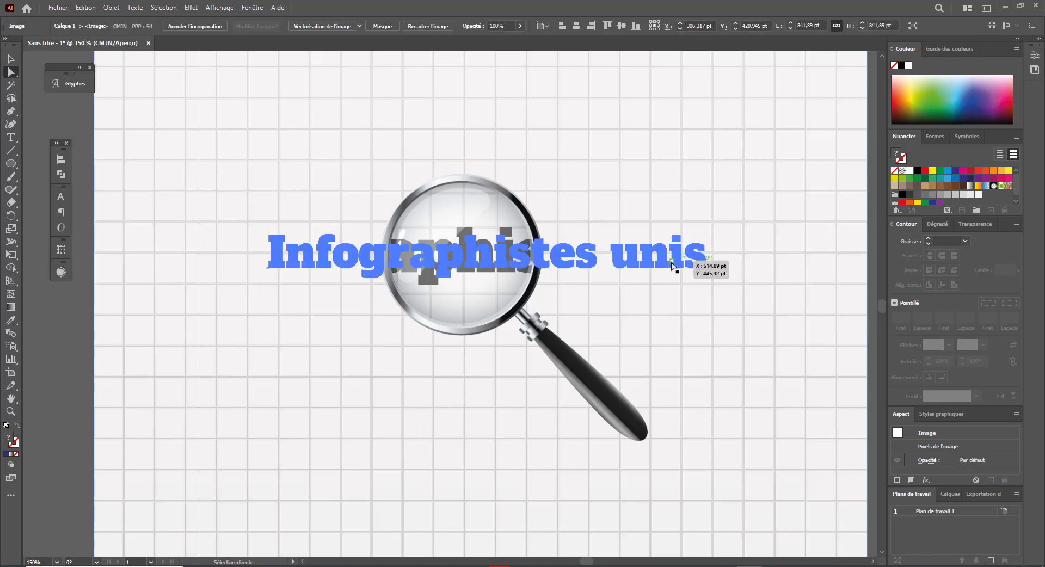
left_click(689, 264)
left_click(949, 171)
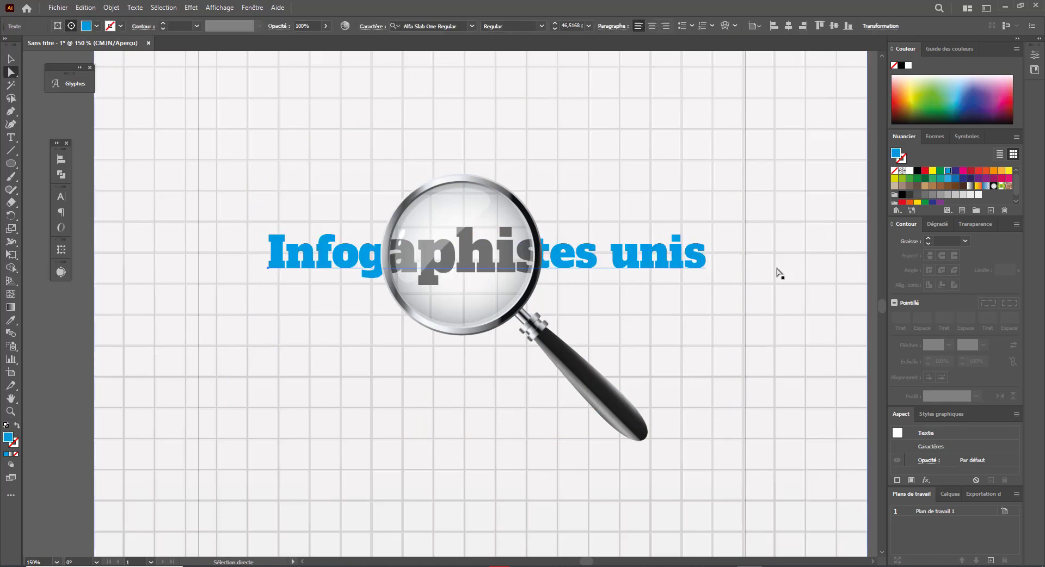
left_click(544, 321)
left_click(693, 258)
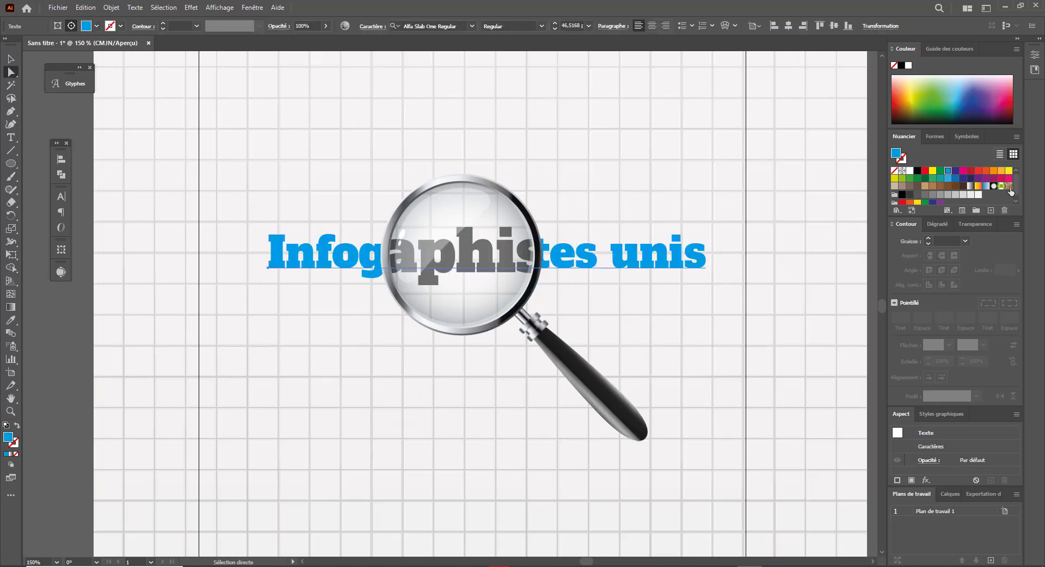
left_click(973, 178)
Lock the magnifying glass image so that the objects beneath it can be selected
left_click(475, 270)
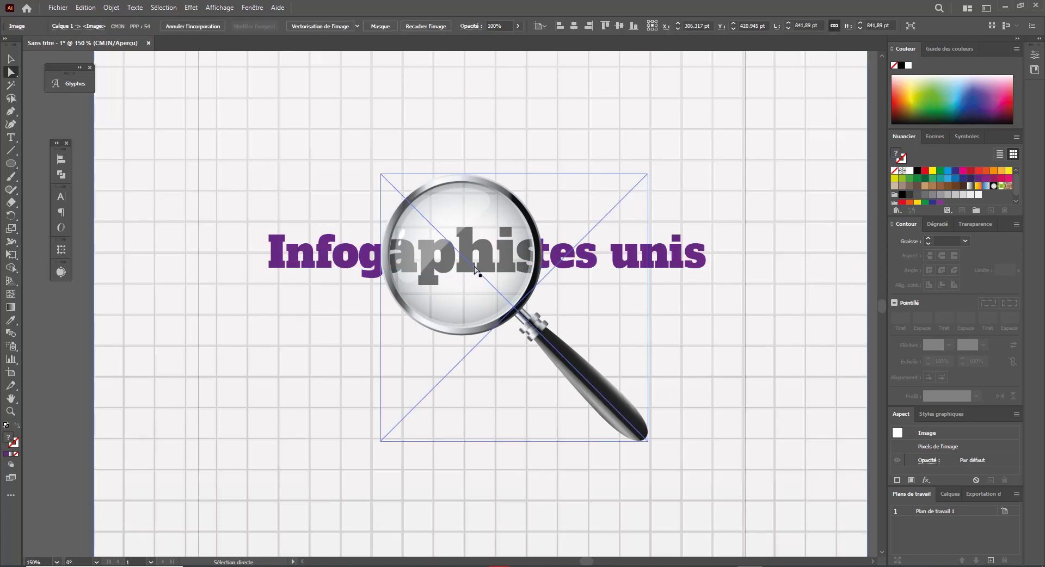
key("v")
left_click(142, 299)
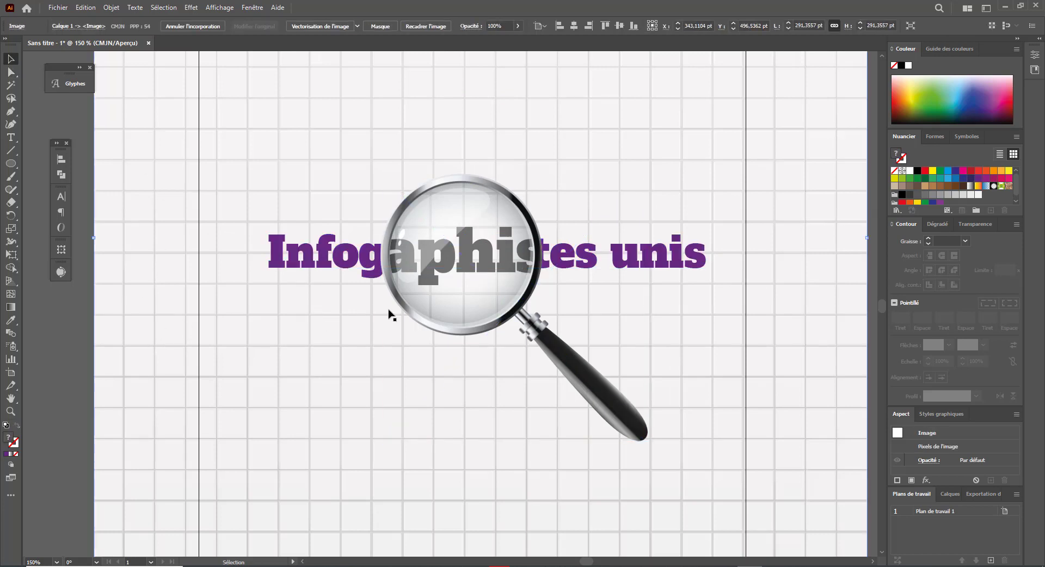
left_click(449, 297)
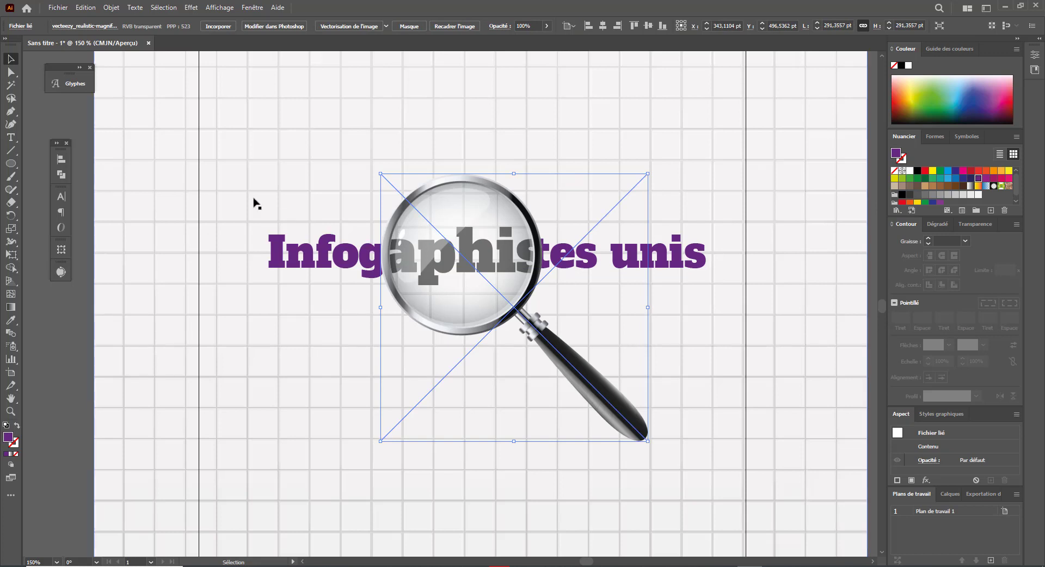
left_click(112, 8)
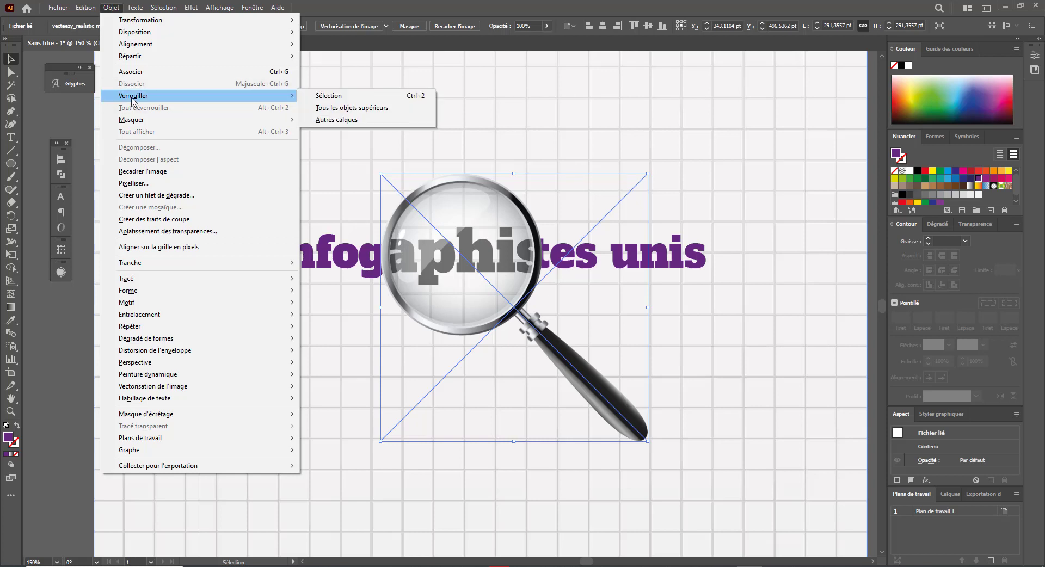
left_click(357, 96)
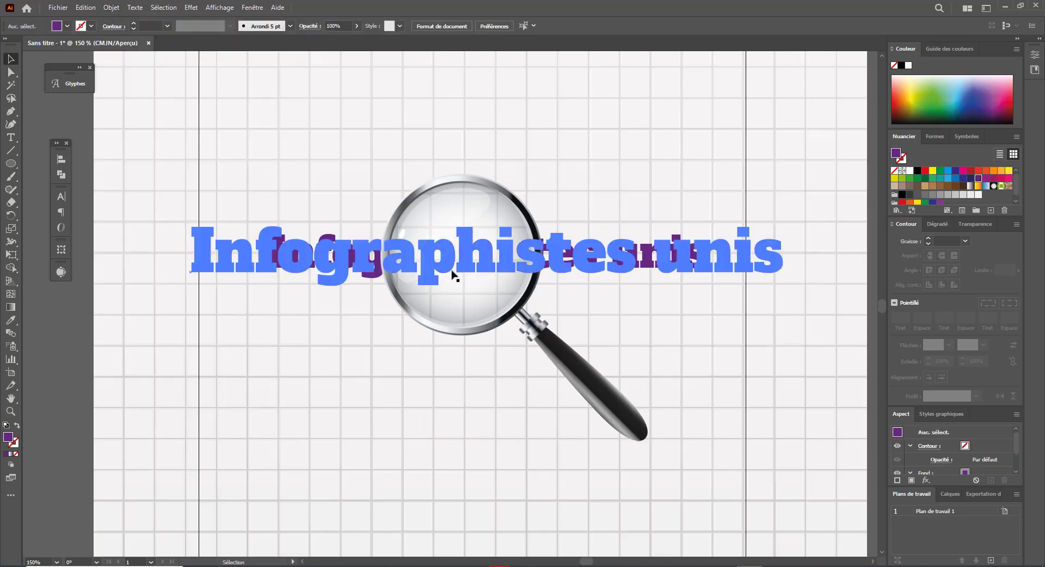
Select only the enlarged text inside its clipping group beneath the lens and fill it with dark indigo
left_click_drag(452, 275, 405, 269)
key("ctrl+alt+2")
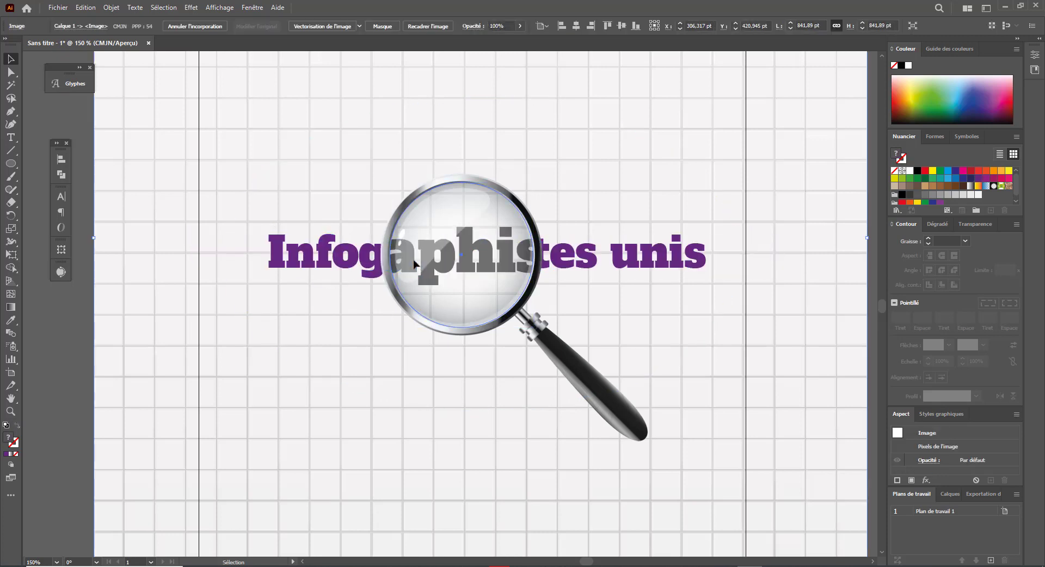
left_click(411, 265)
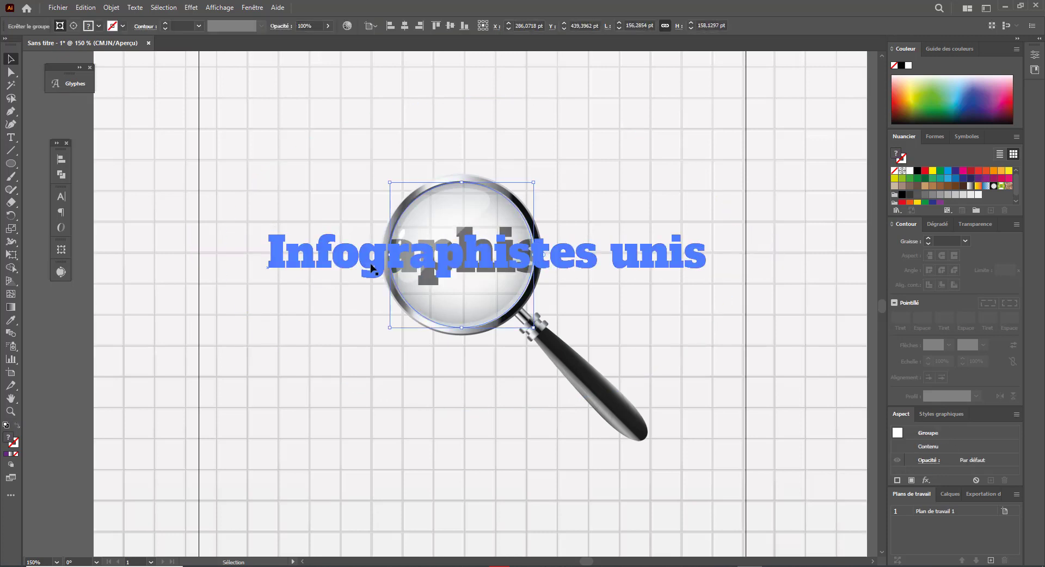
left_click(207, 290)
key("a")
left_click(439, 276)
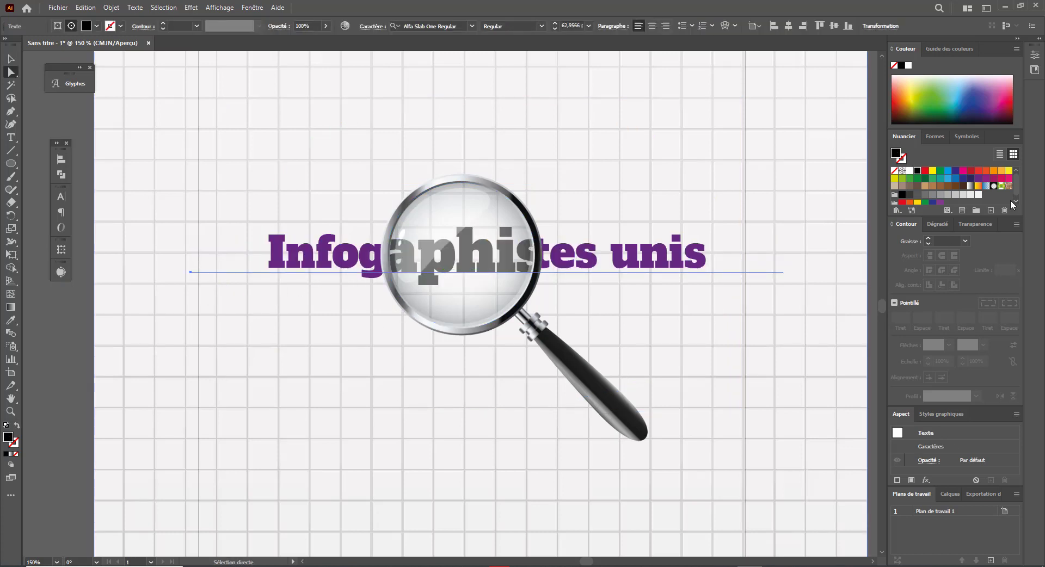
left_click(973, 182)
left_click(750, 375)
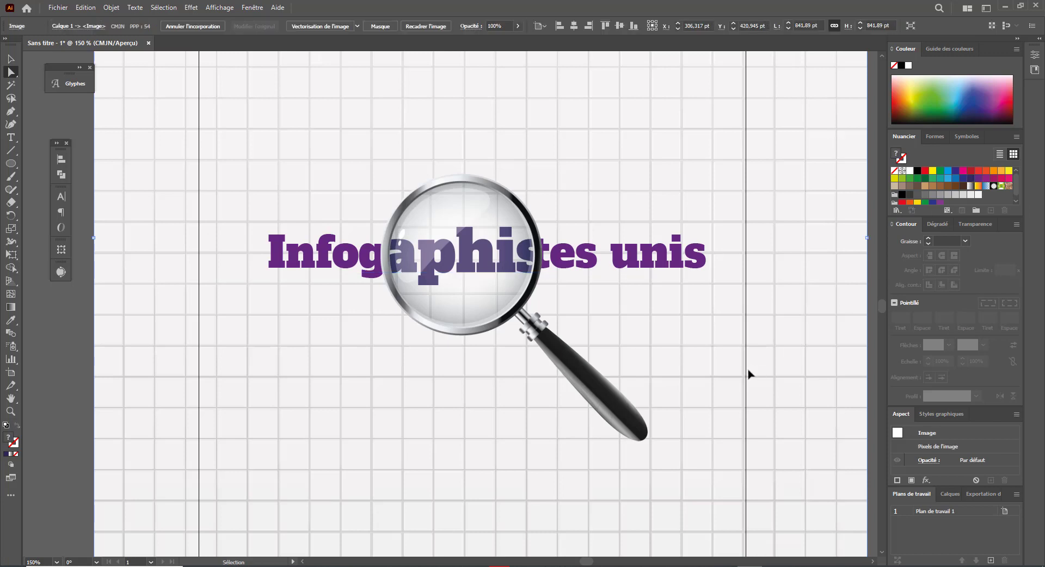
key("ctrl+0")
left_click(748, 383)
left_click_drag(515, 314, 644, 371)
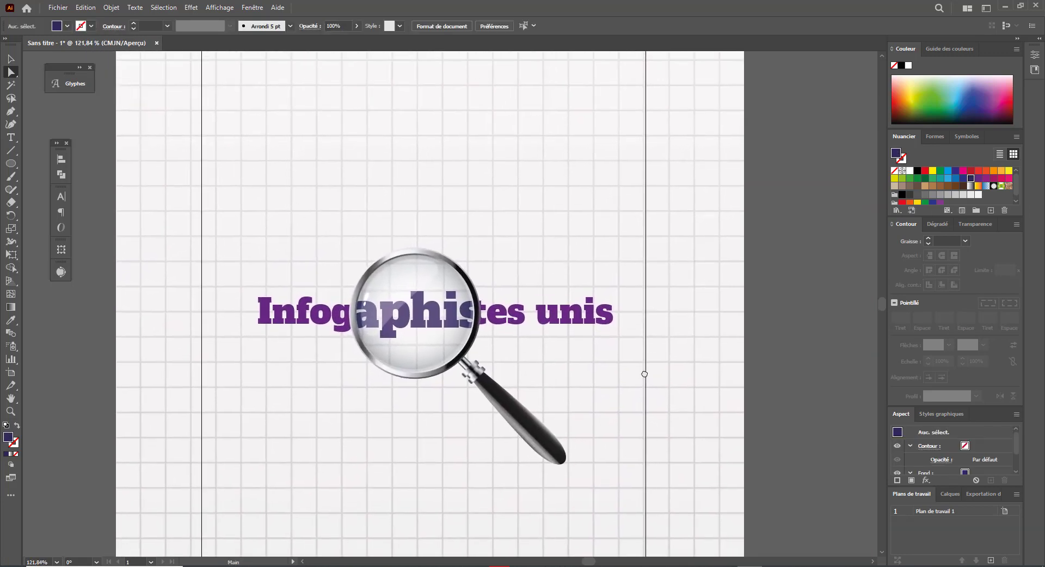